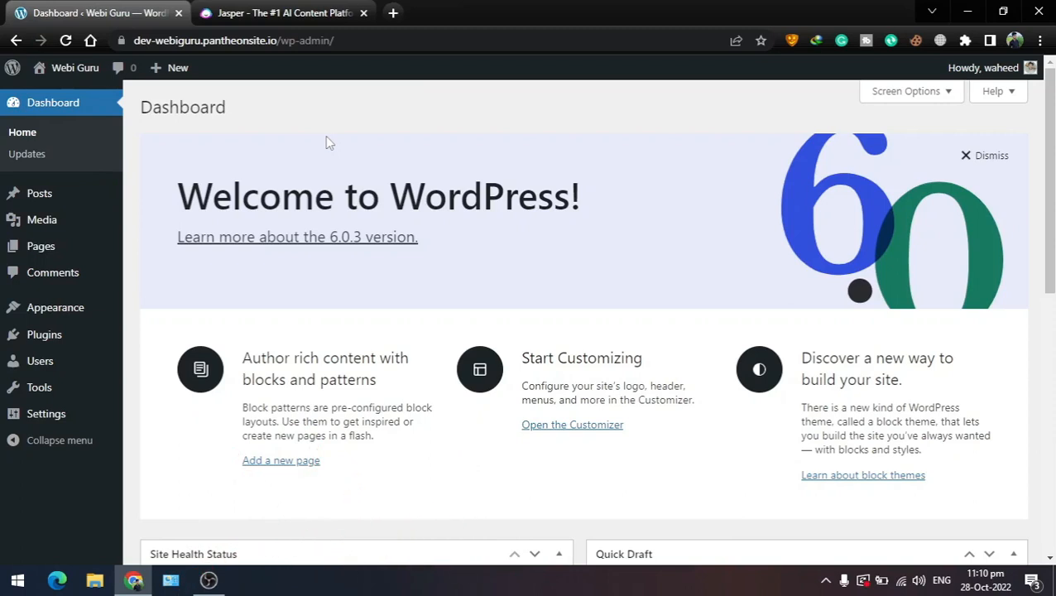
Switch from the WordPress dashboard to the Jasper homepage tab
click(308, 13)
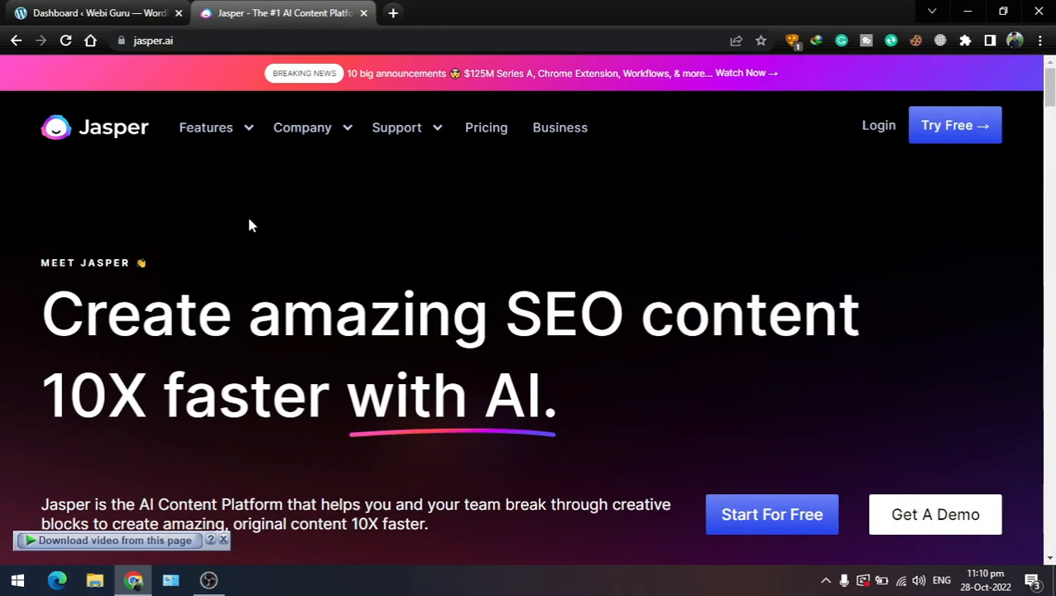
Browse the Jasper homepage, then open and skim its Business page
scroll(262, 215, down, 5)
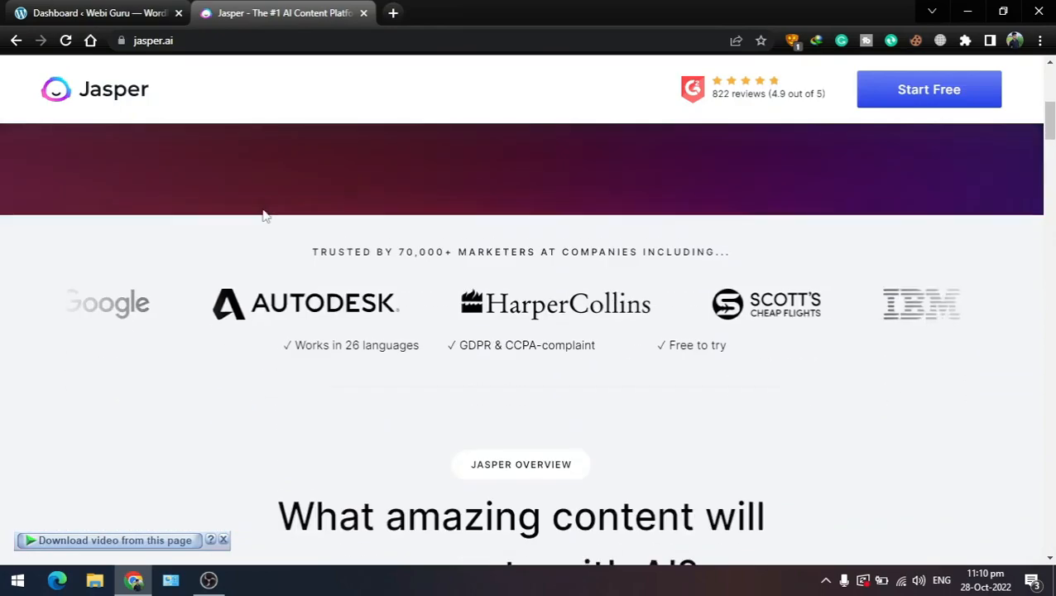
scroll(261, 215, down, 10)
scroll(265, 217, up, 3)
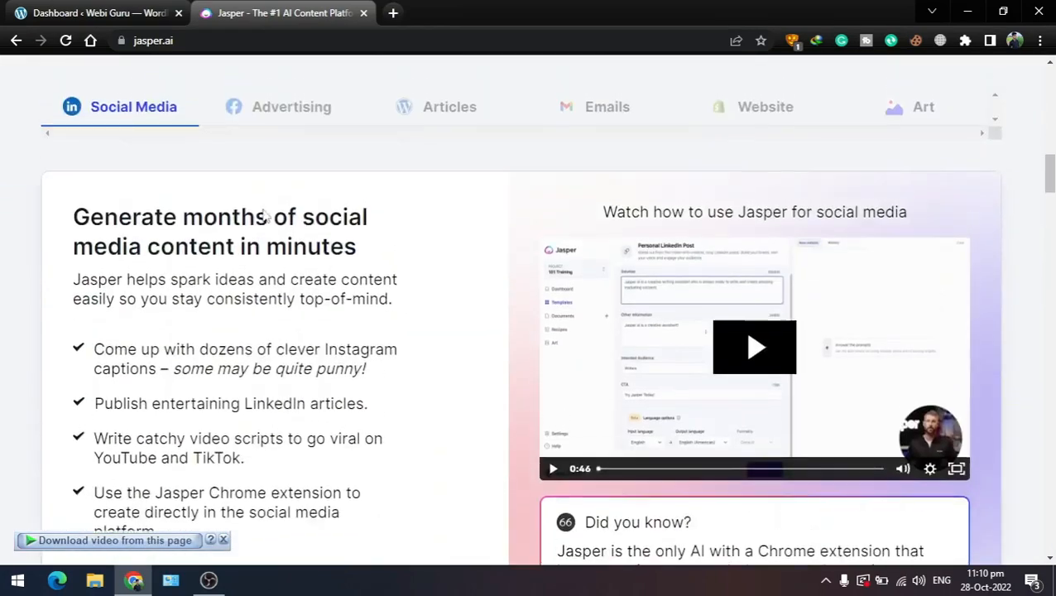
scroll(265, 216, up, 15)
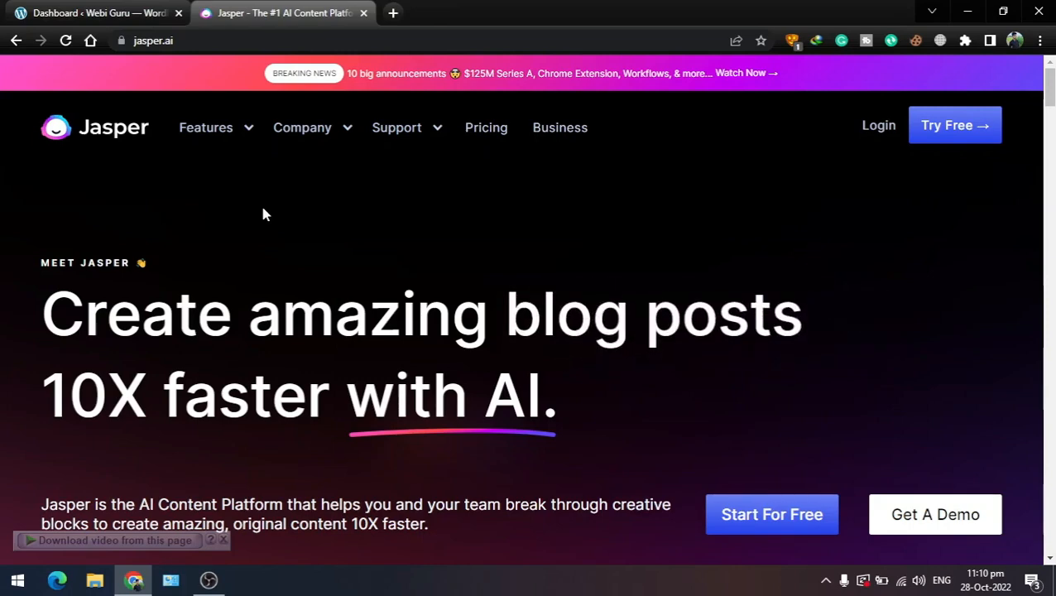
click(560, 137)
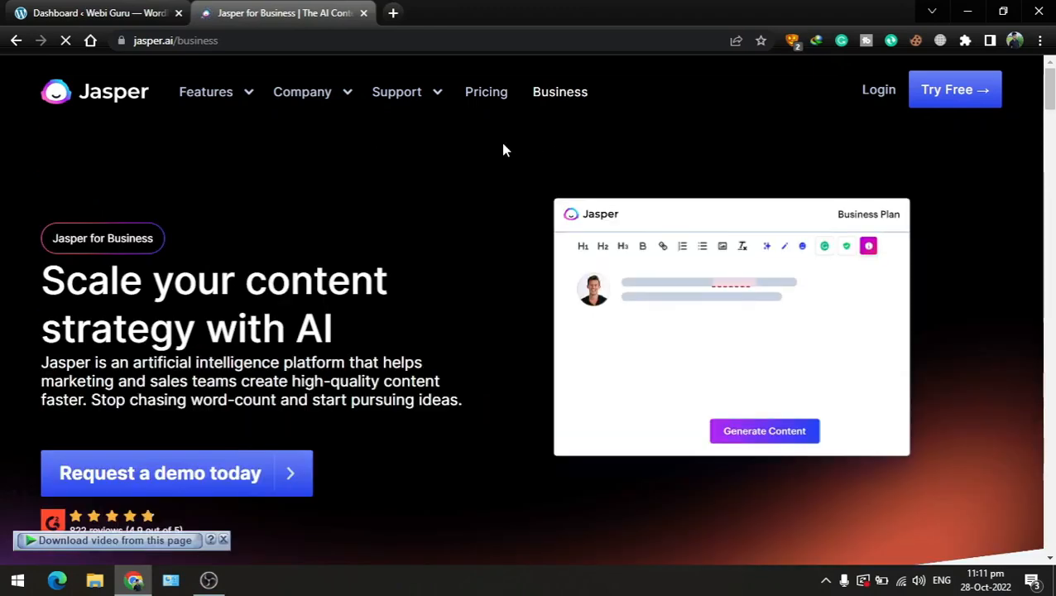
scroll(498, 164, down, 6)
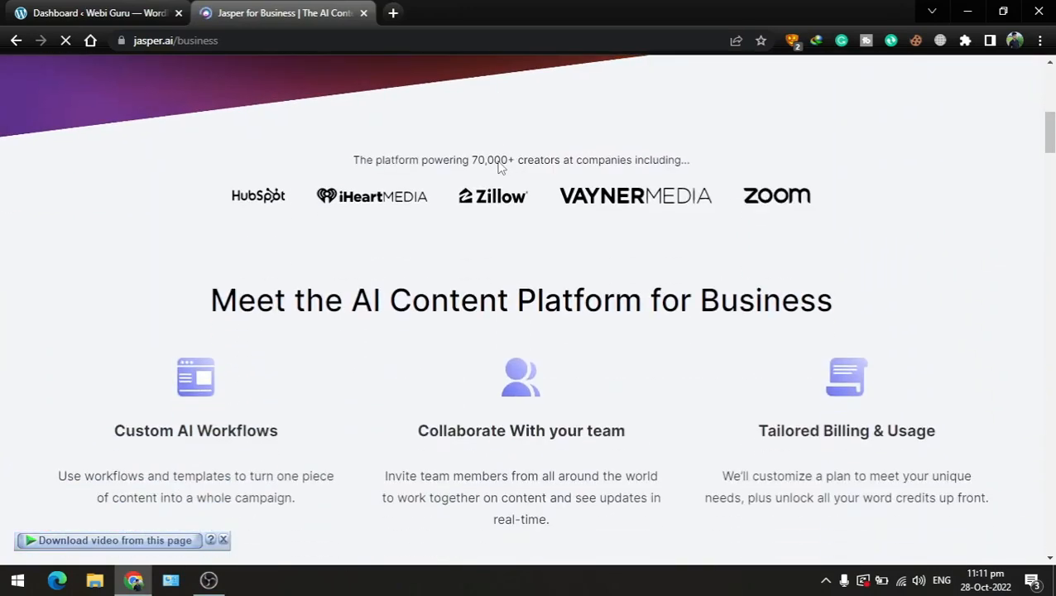
scroll(364, 199, up, 6)
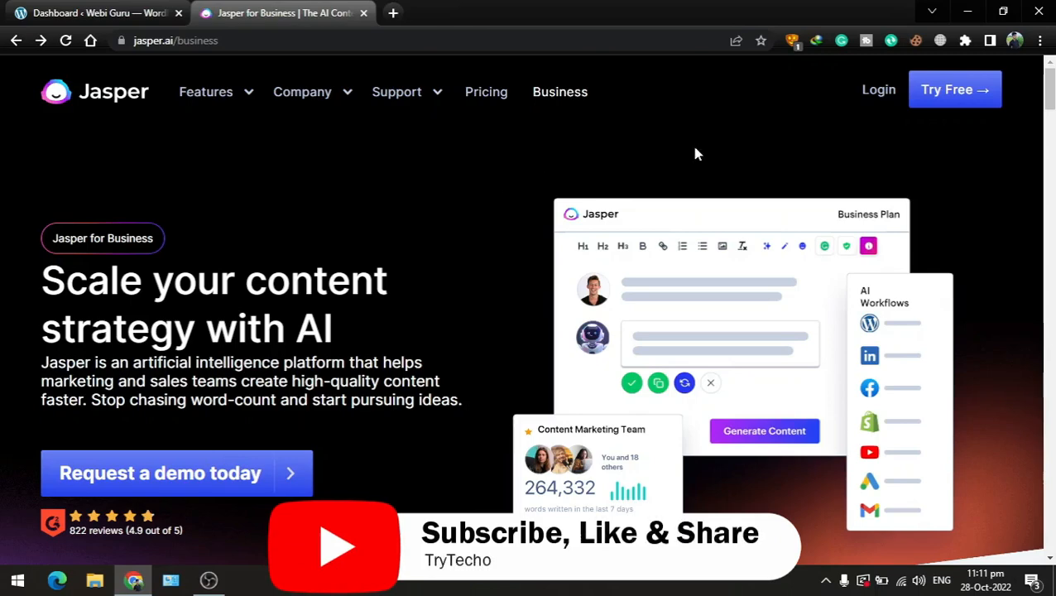
Open Jasper's free signup page, then close the Signup - Jasper tab
click(931, 95)
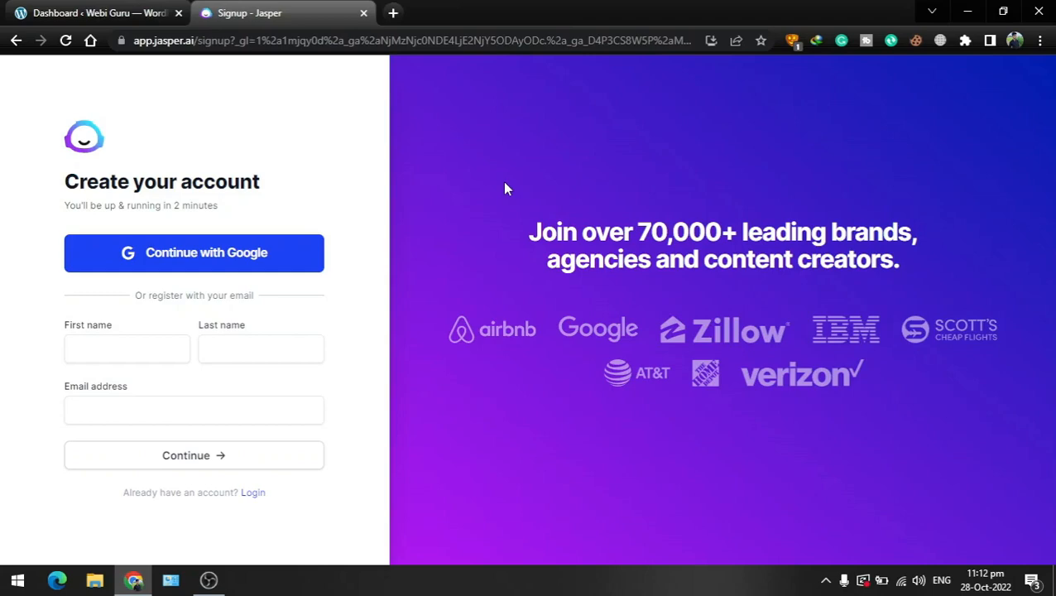
click(58, 12)
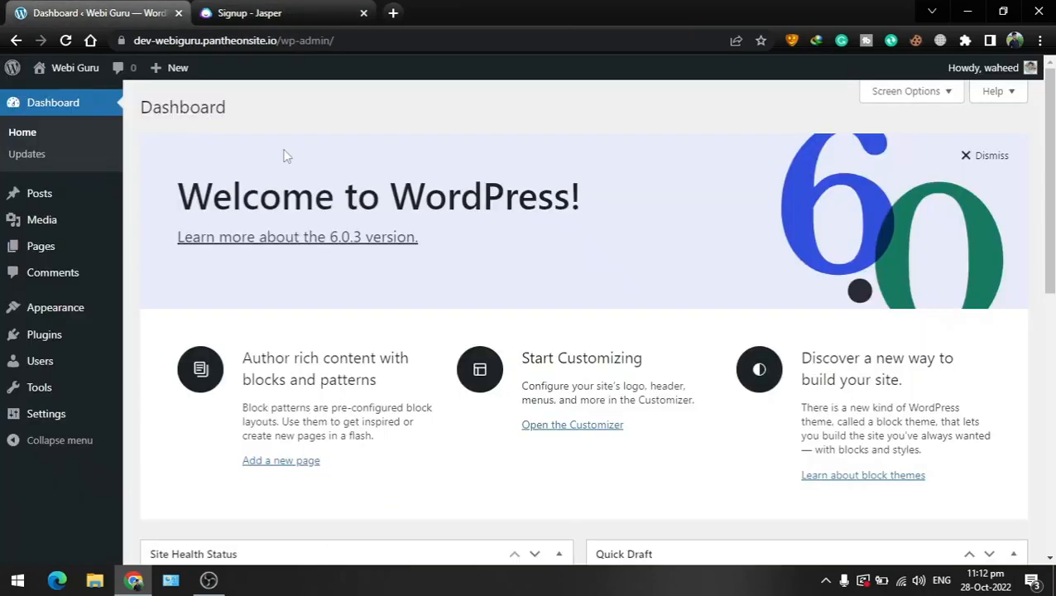
click(304, 12)
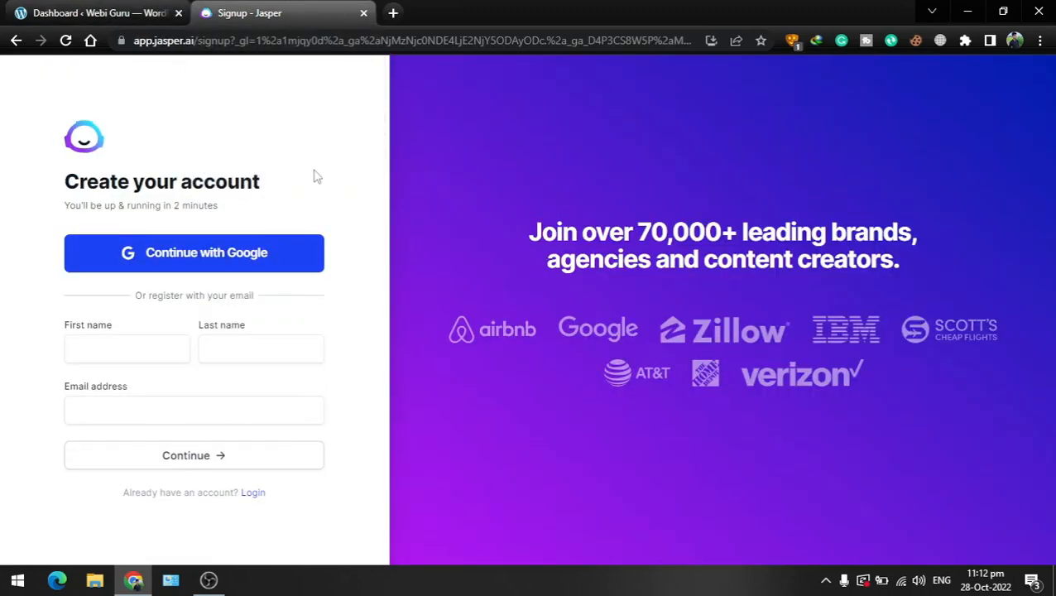
click(363, 13)
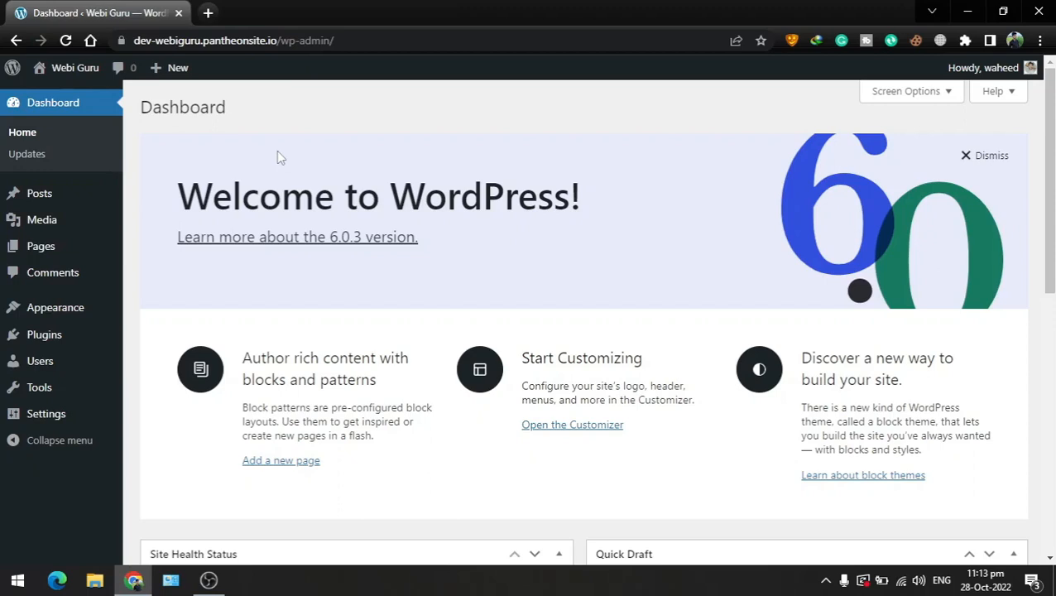
Open the live Webi Guru site in a new tab, review it, and return to the dashboard
mouse_move(71, 74)
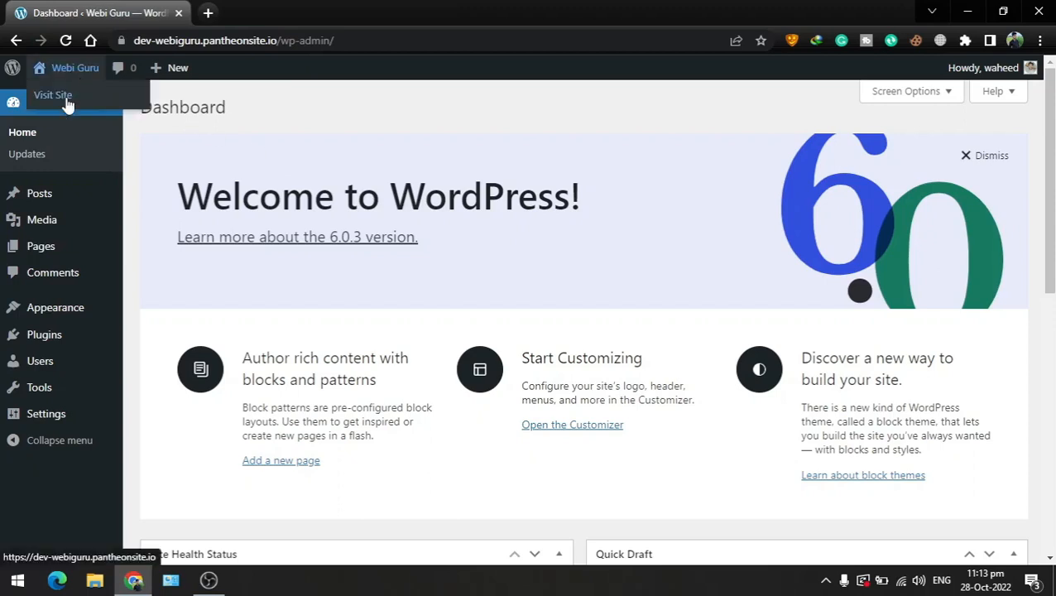
middle_click(67, 103)
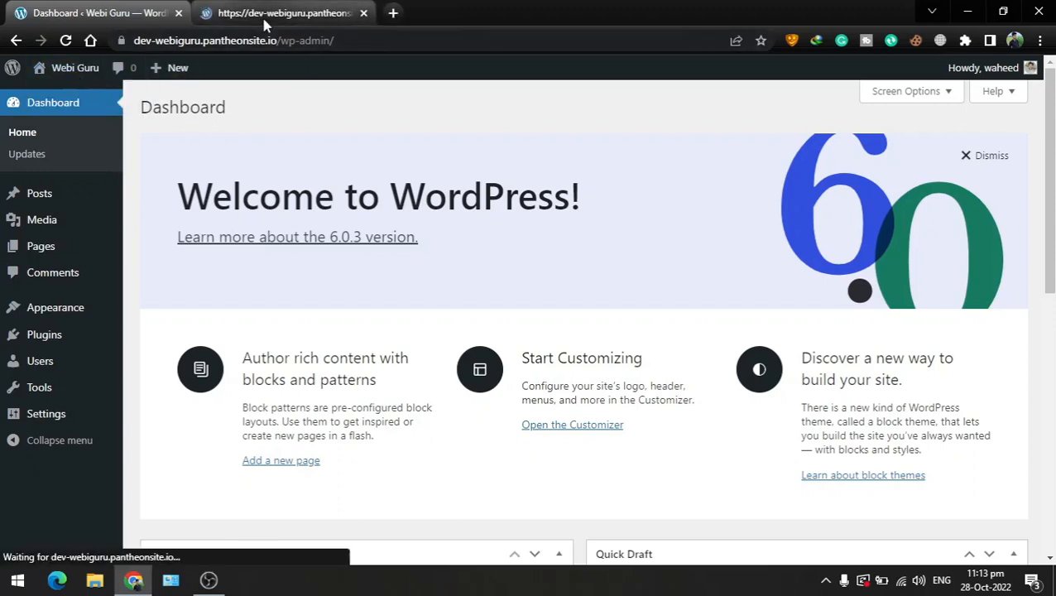
click(265, 24)
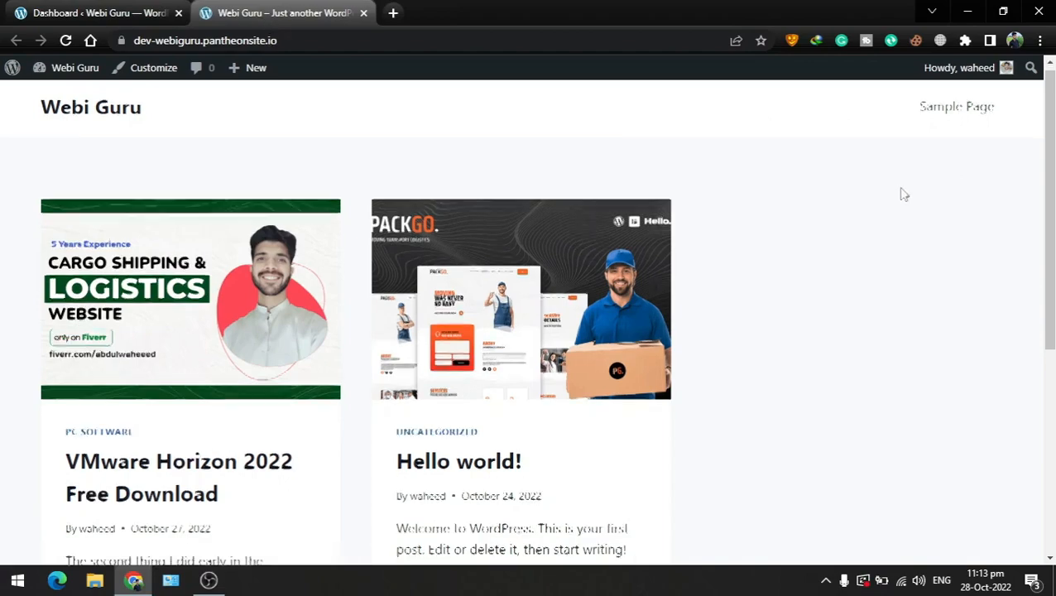
scroll(901, 194, down, 5)
scroll(631, 425, up, 3)
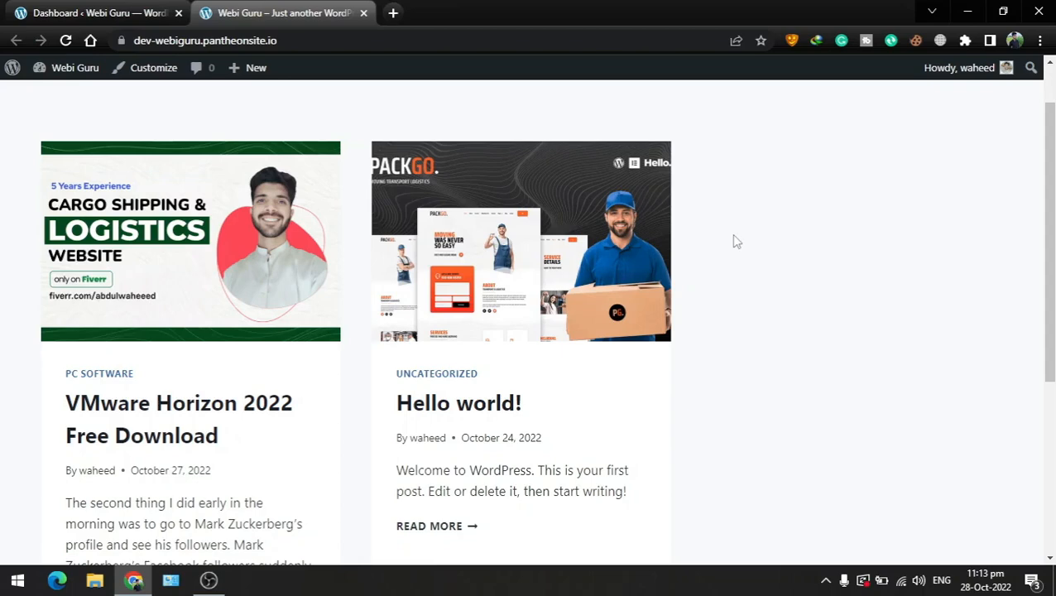
scroll(736, 242, up, 1)
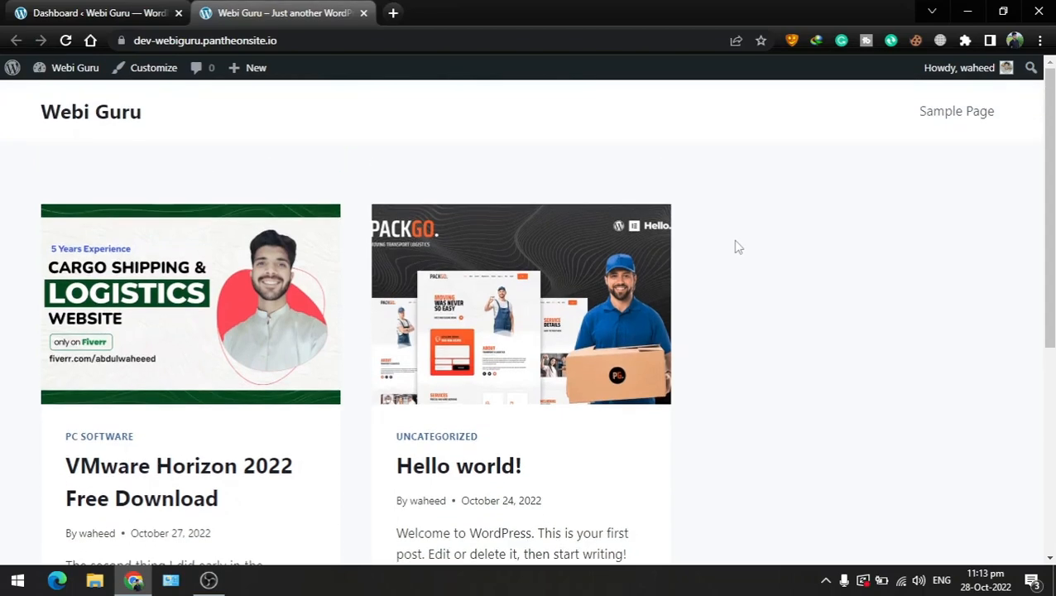
click(110, 8)
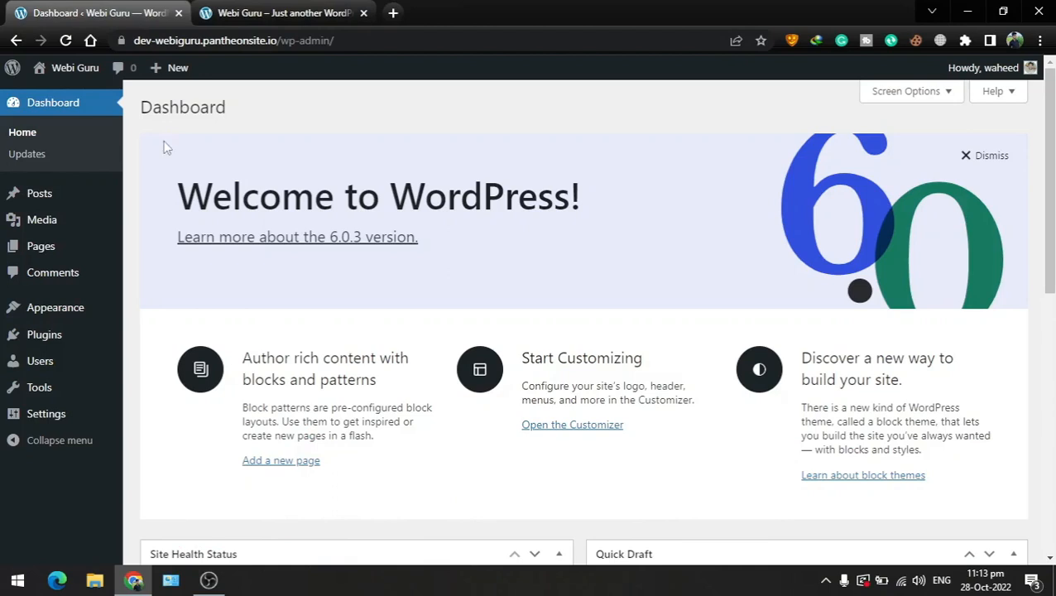
Open the Pages list, check Sample Page on the live site, then return to Pages
click(30, 253)
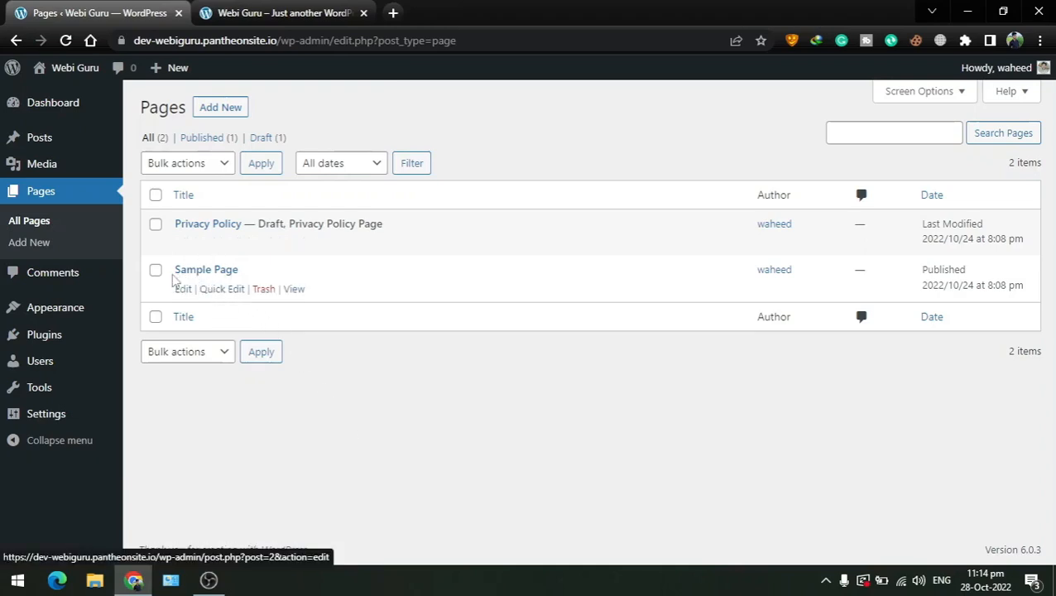
click(293, 9)
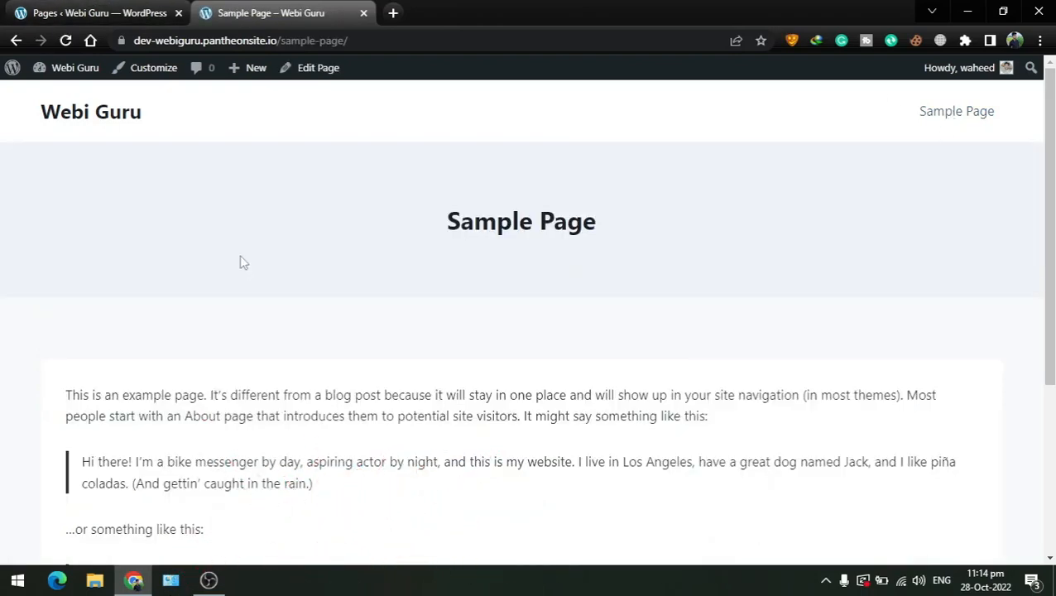
scroll(226, 391, down, 5)
scroll(224, 392, up, 5)
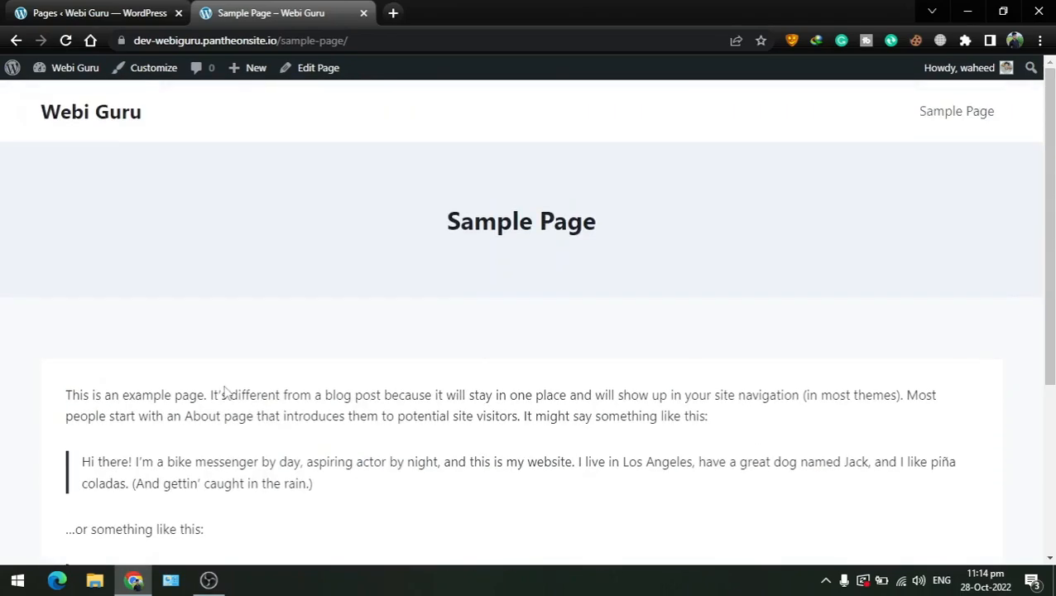
click(100, 113)
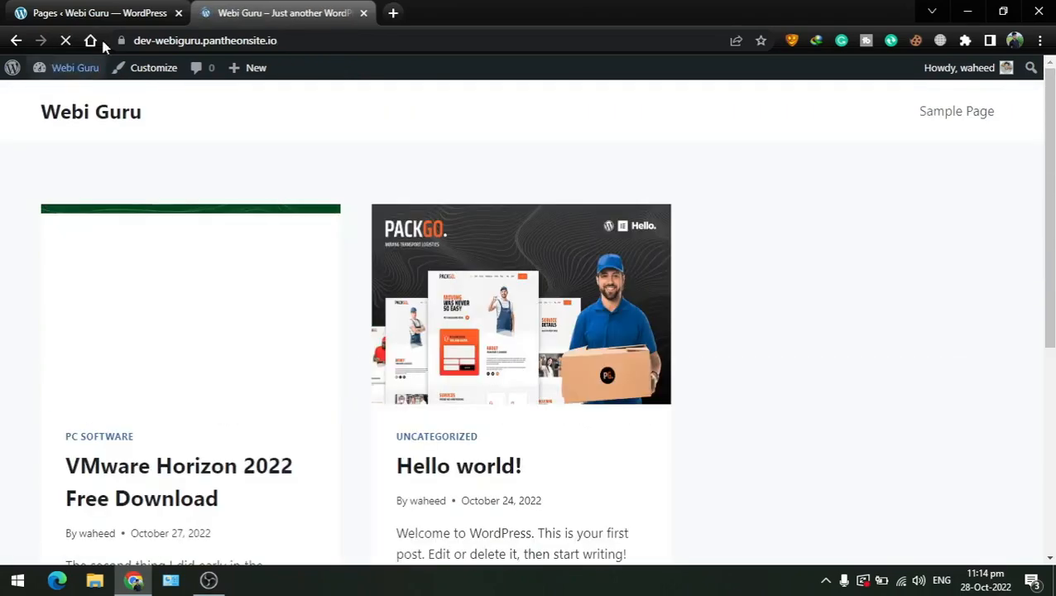
click(99, 12)
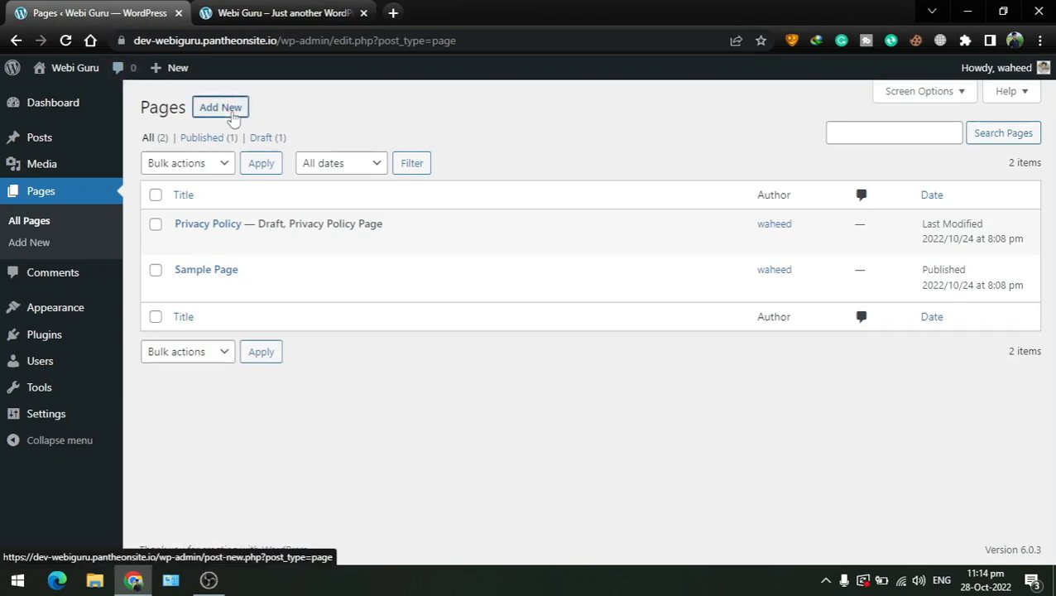
Start a new page and title it 'Contact Us'
click(234, 117)
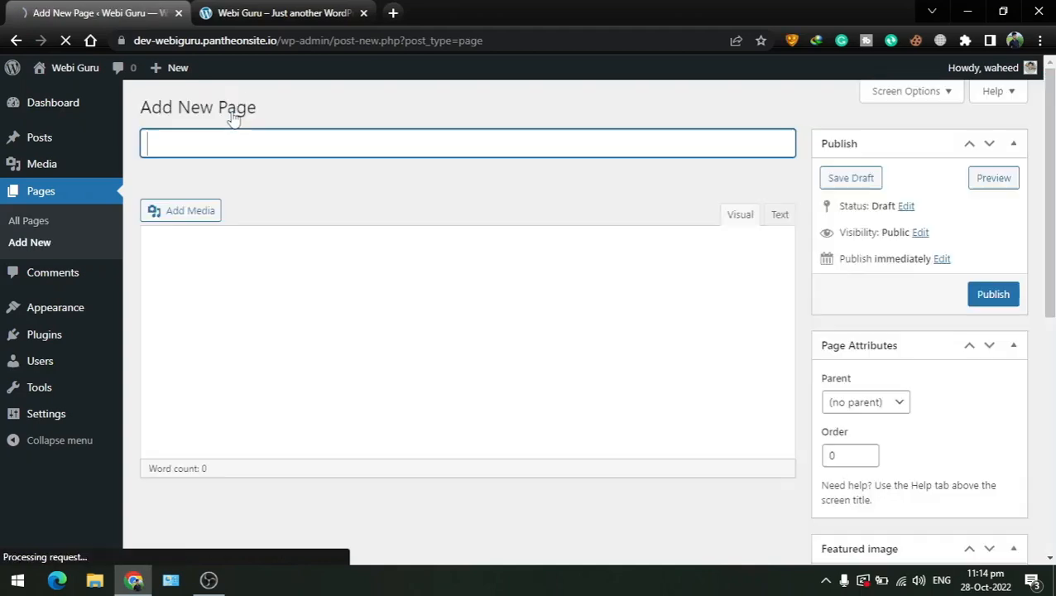
click(236, 111)
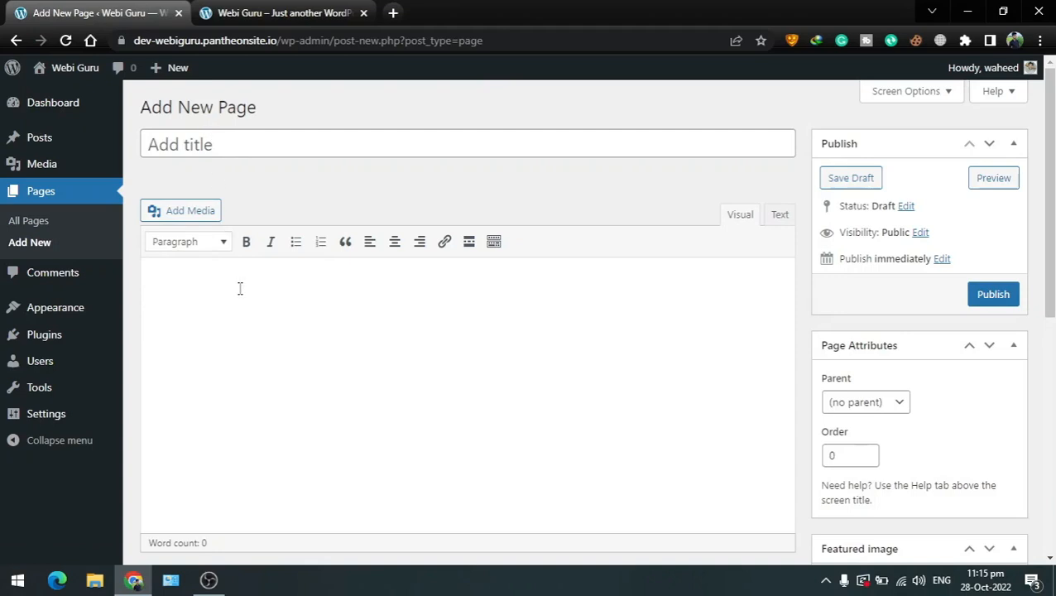
scroll(240, 288, down, 1)
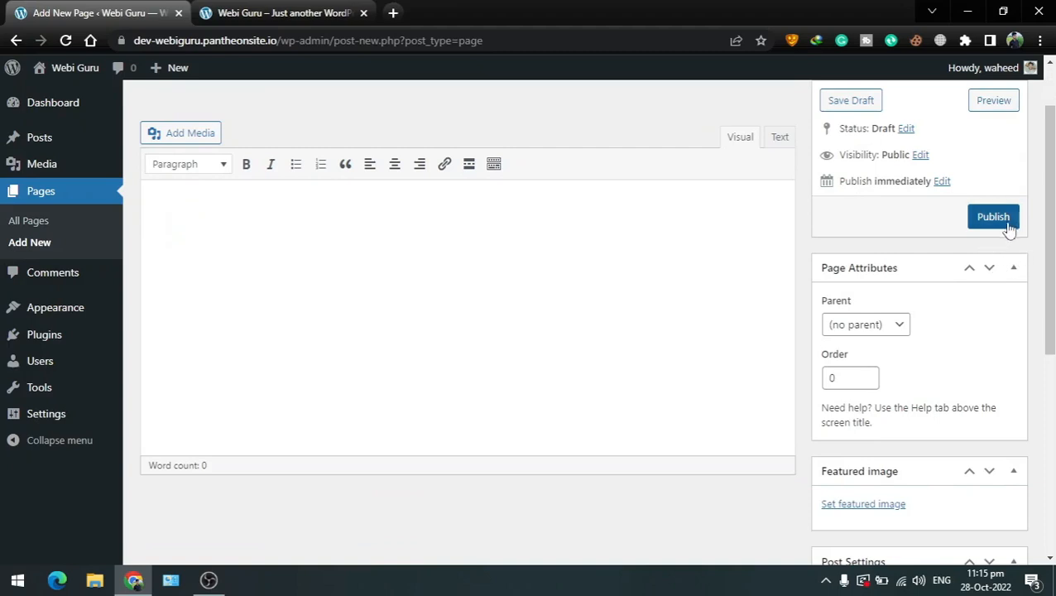
scroll(958, 376, down, 3)
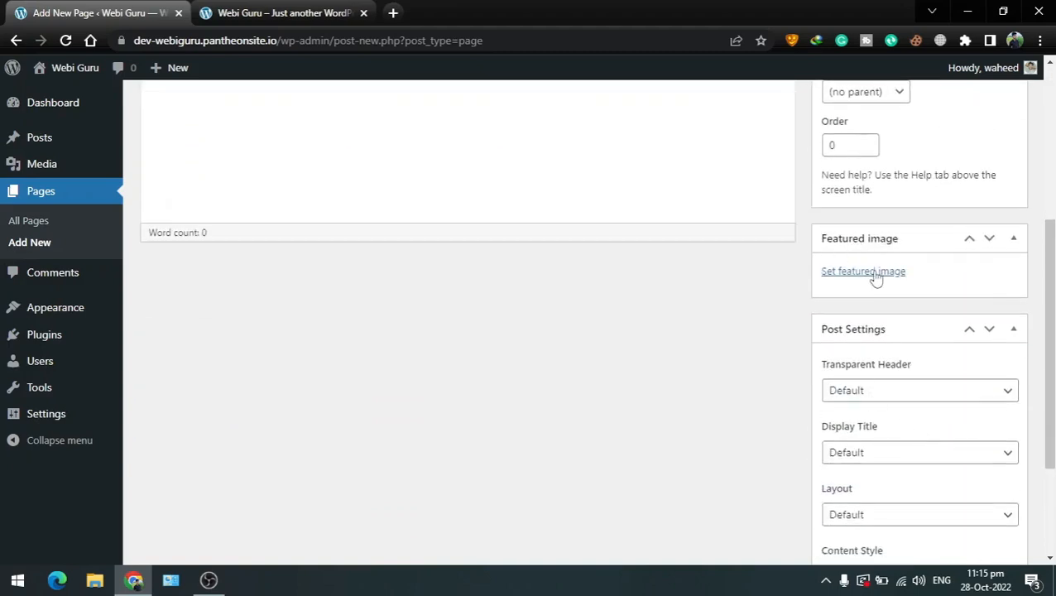
scroll(819, 273, up, 4)
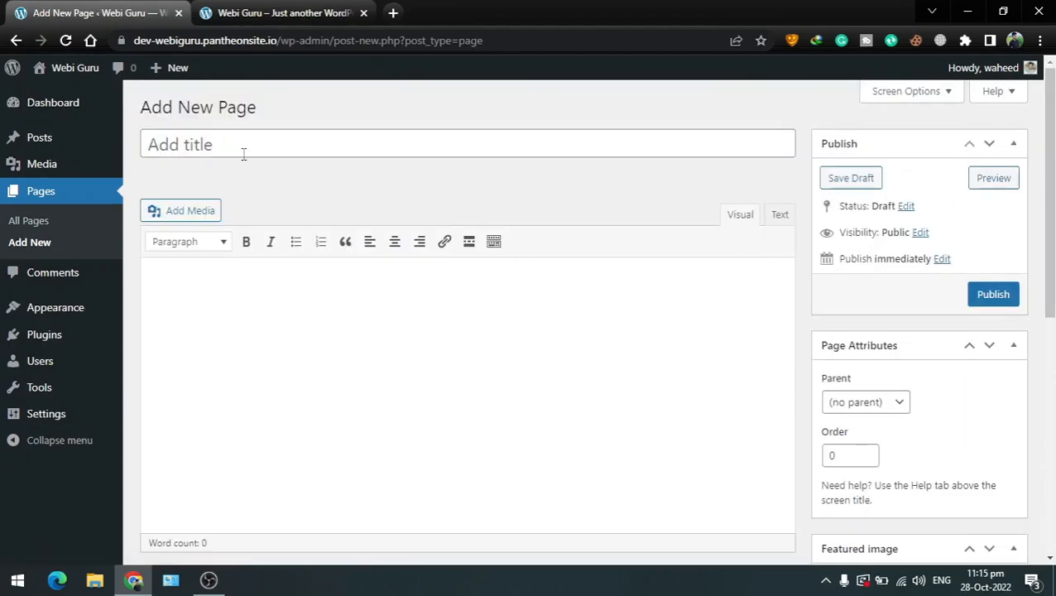
click(238, 145)
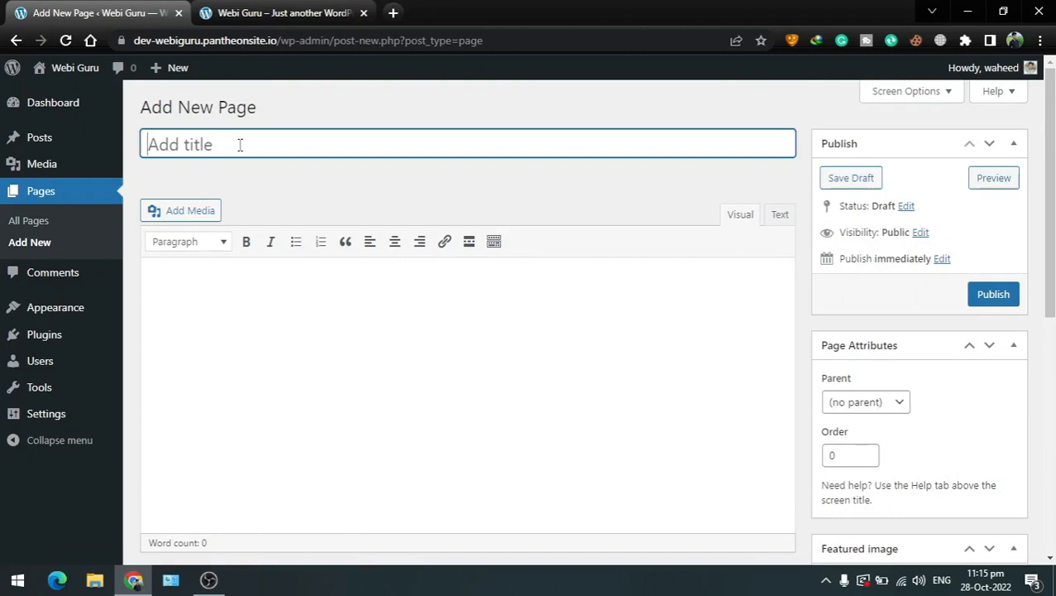
text(Contact Us)
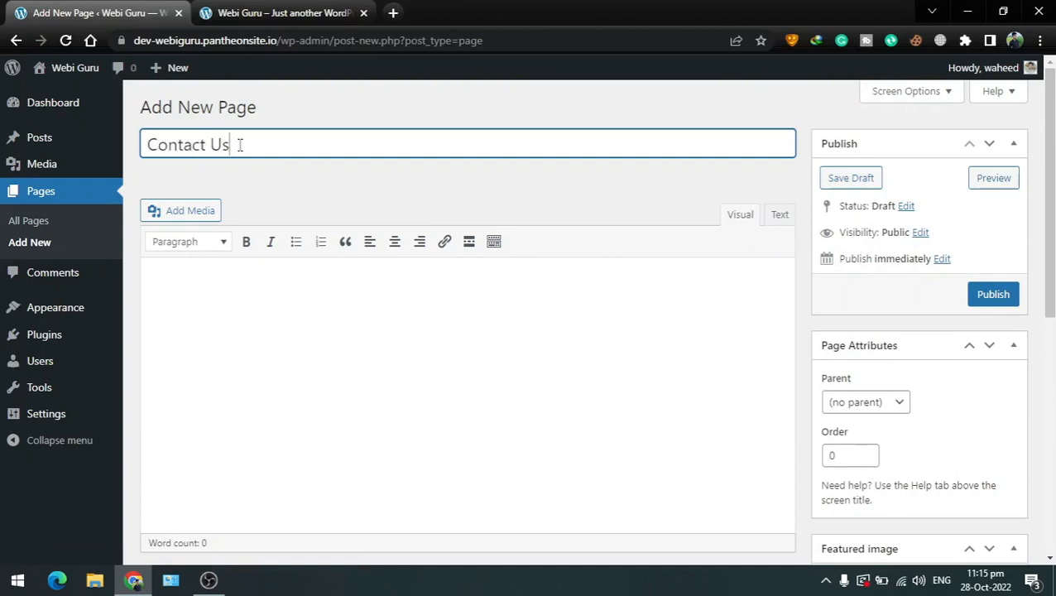
Add 'WebiGuru' as a centred heading at the top of the page body
click(229, 297)
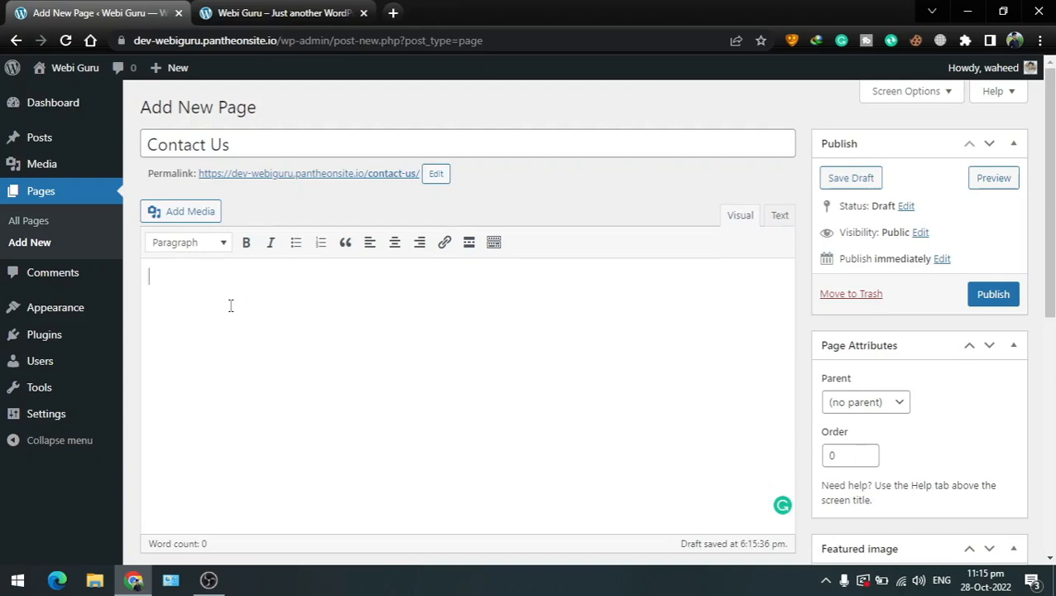
text(WebiGuru)
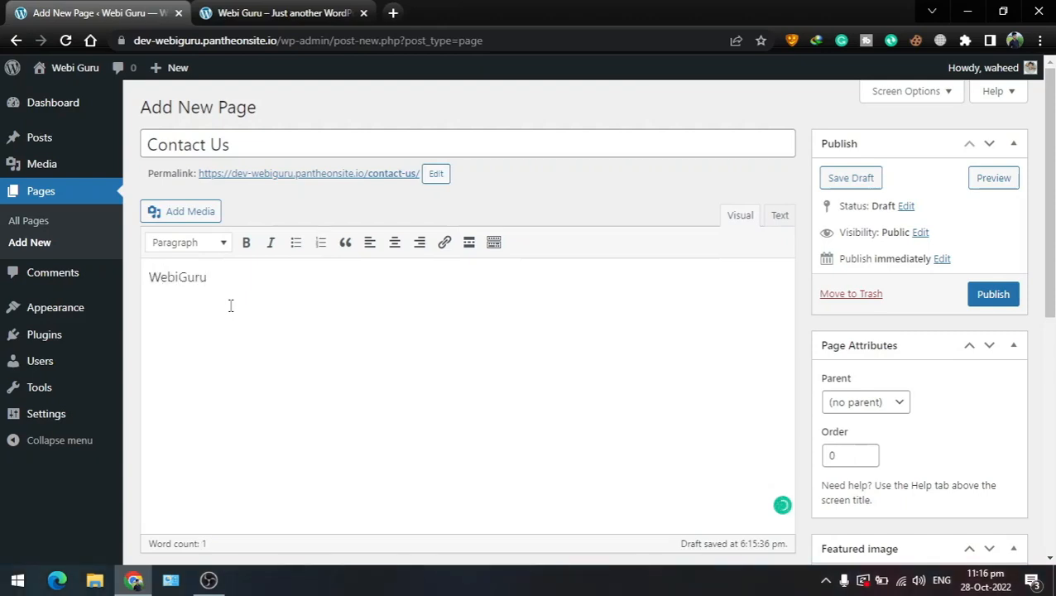
drag(210, 278, 149, 277)
click(189, 242)
click(205, 304)
click(395, 242)
click(535, 332)
Add a Heading 2 line reading 'Get in touch with us:'
key(Return)
click(226, 242)
click(219, 347)
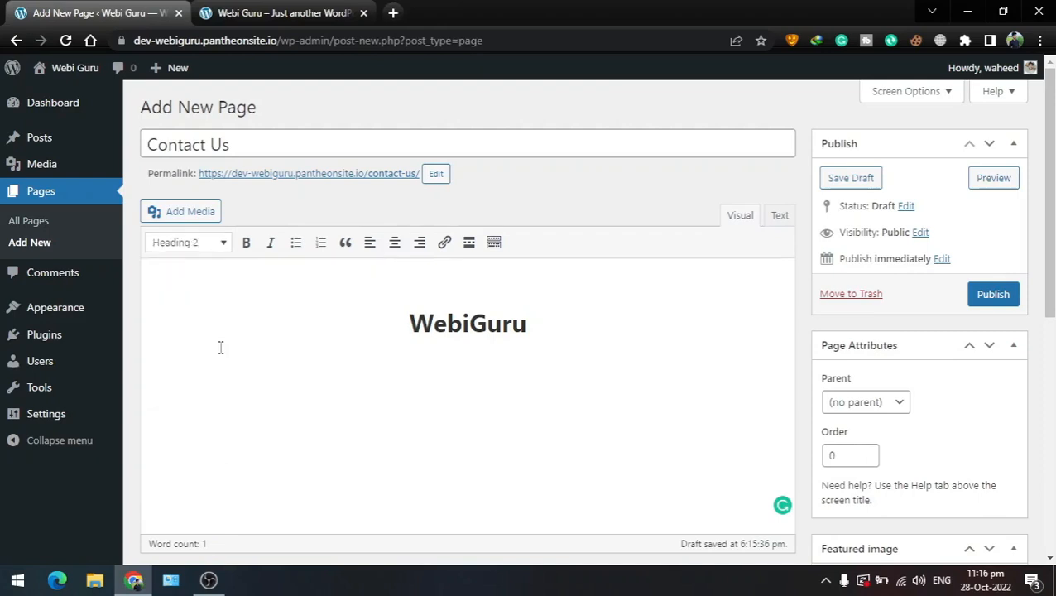
text(Get in touch with us:)
Add bold WhatsApp and Email labels followed by the contact phone number and email address
key(Return)
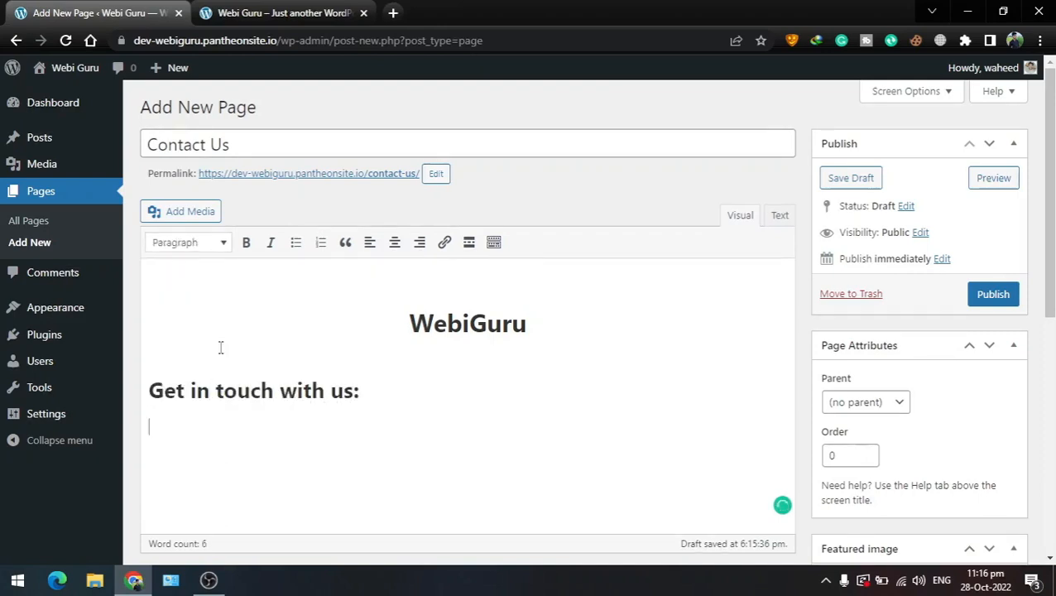
key(ctrl+b)
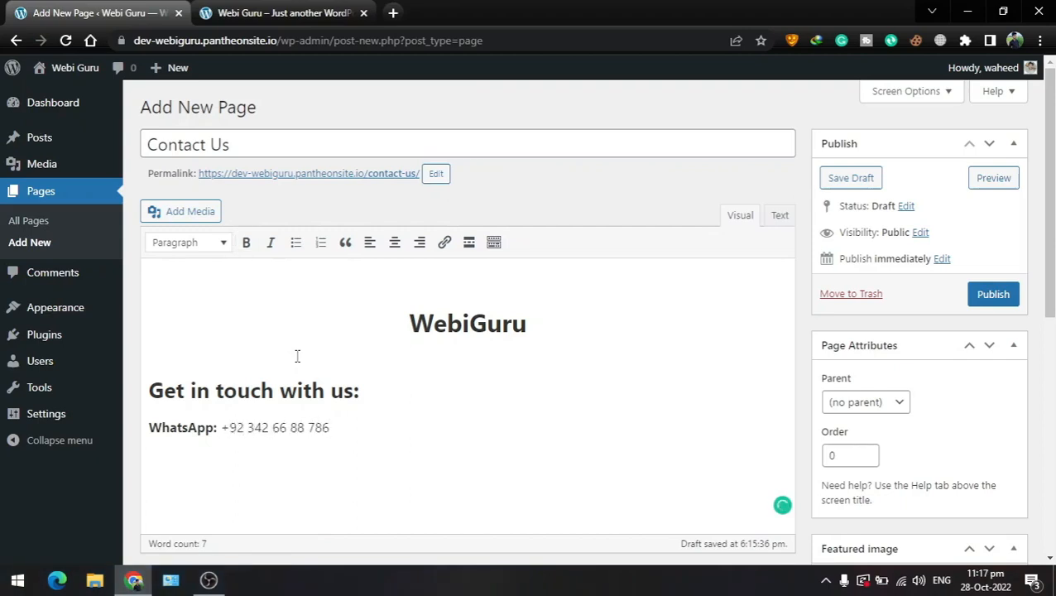
key(Return)
key(ctrl+b)
text(Email:)
key(ctrl+b)
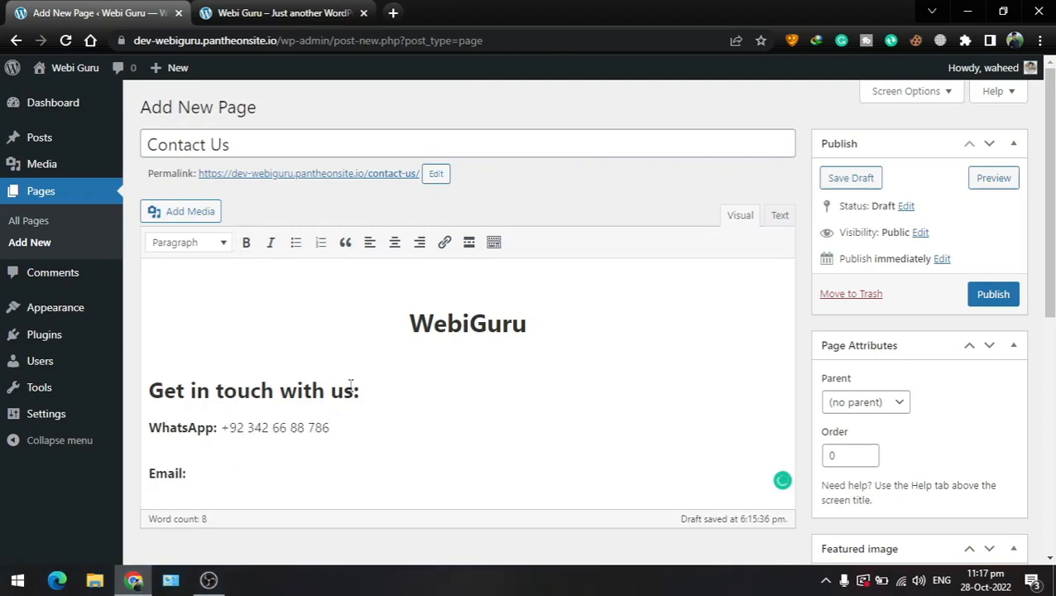
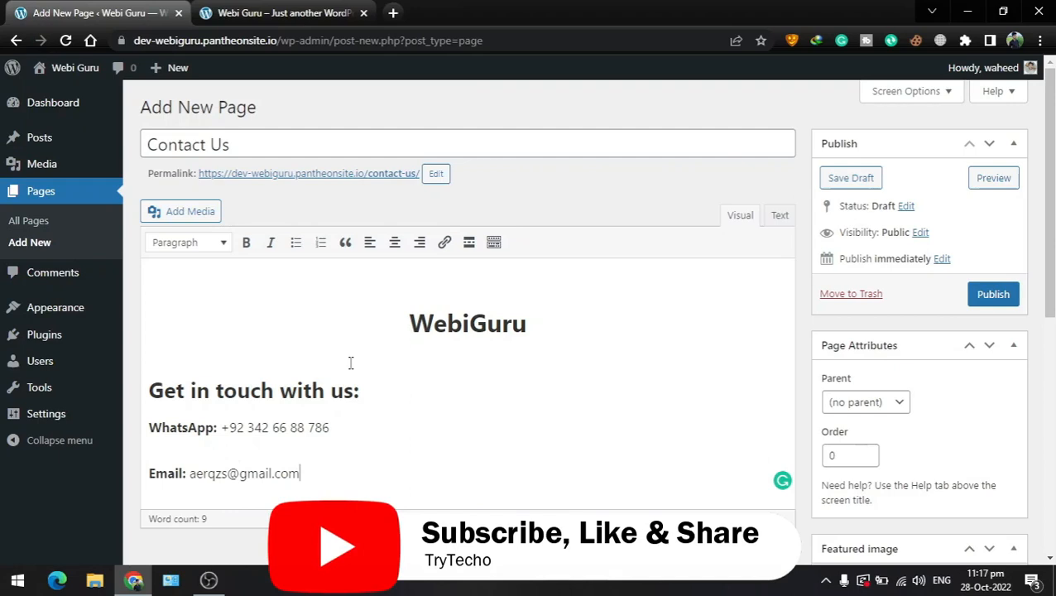
Publish the Contact Us page and view it on the live site
click(989, 296)
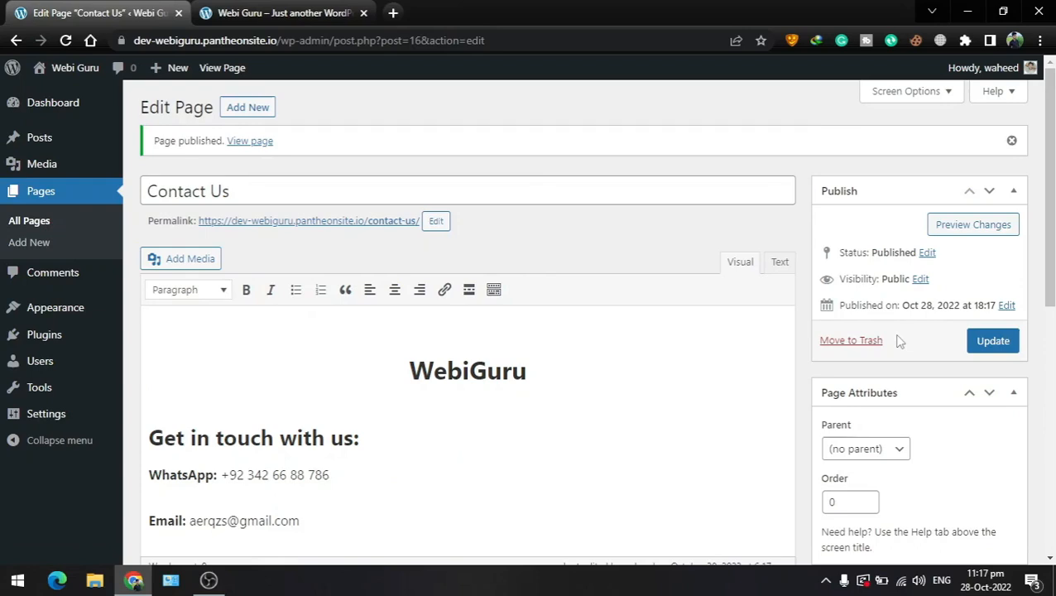
click(250, 143)
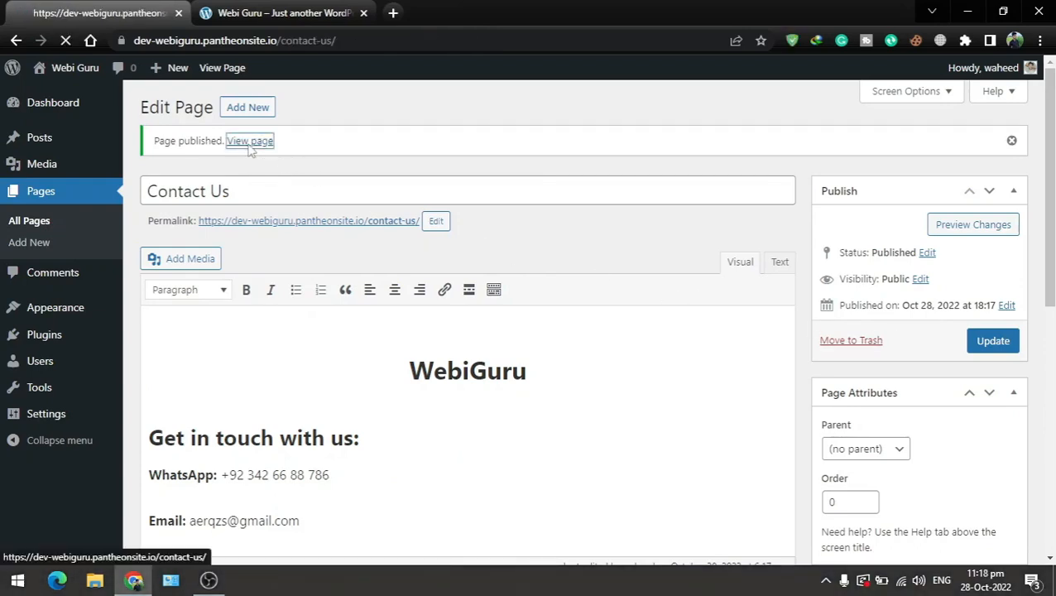
scroll(250, 152, down, 3)
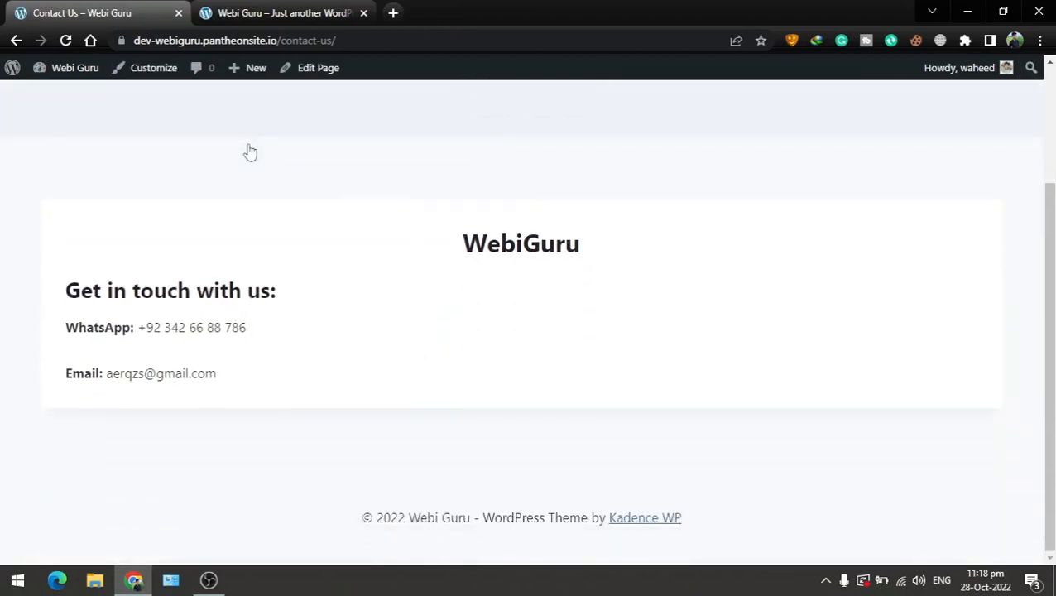
scroll(250, 153, up, 3)
scroll(460, 220, down, 2)
scroll(305, 384, up, 2)
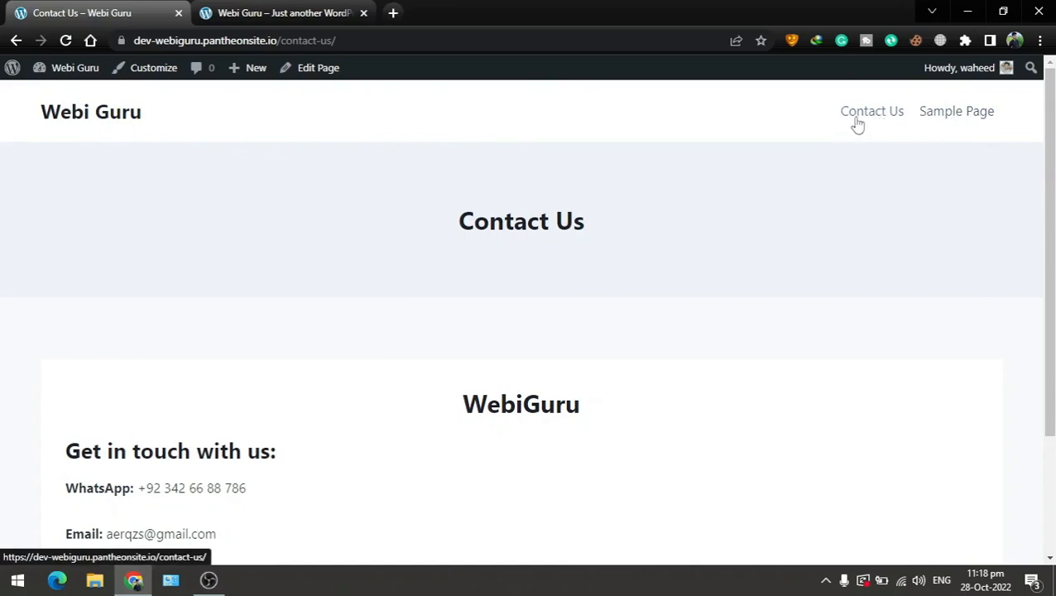
Return to the dashboard's Pages list and open Contact Us for editing
mouse_move(71, 72)
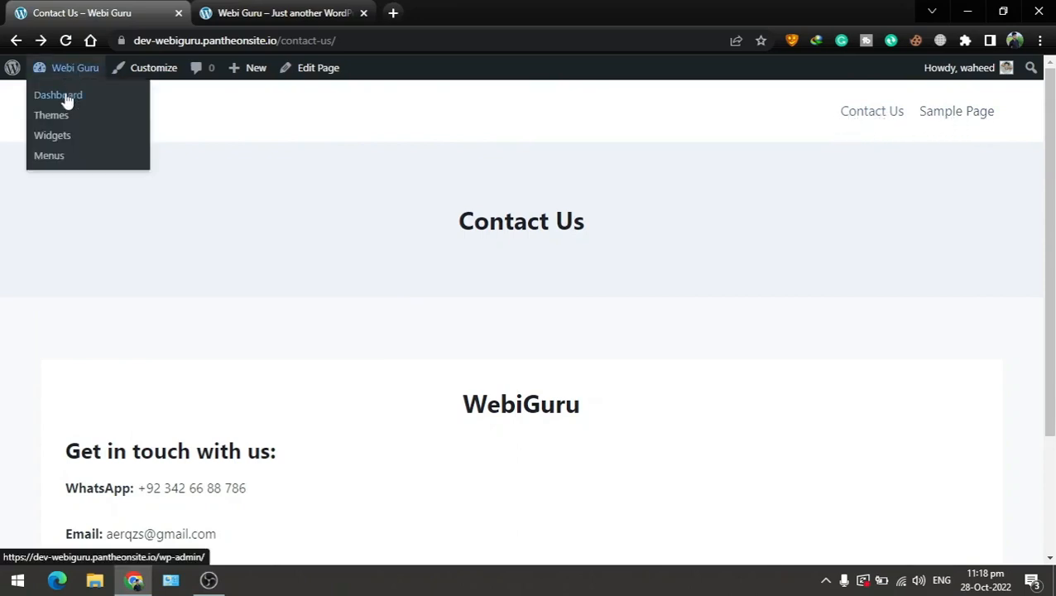
click(65, 95)
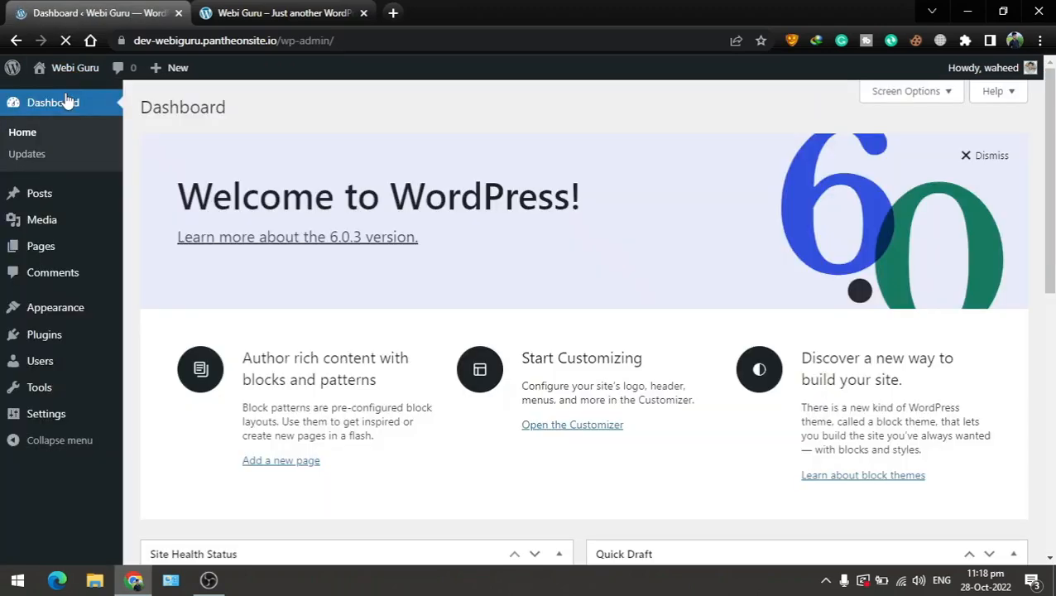
click(46, 244)
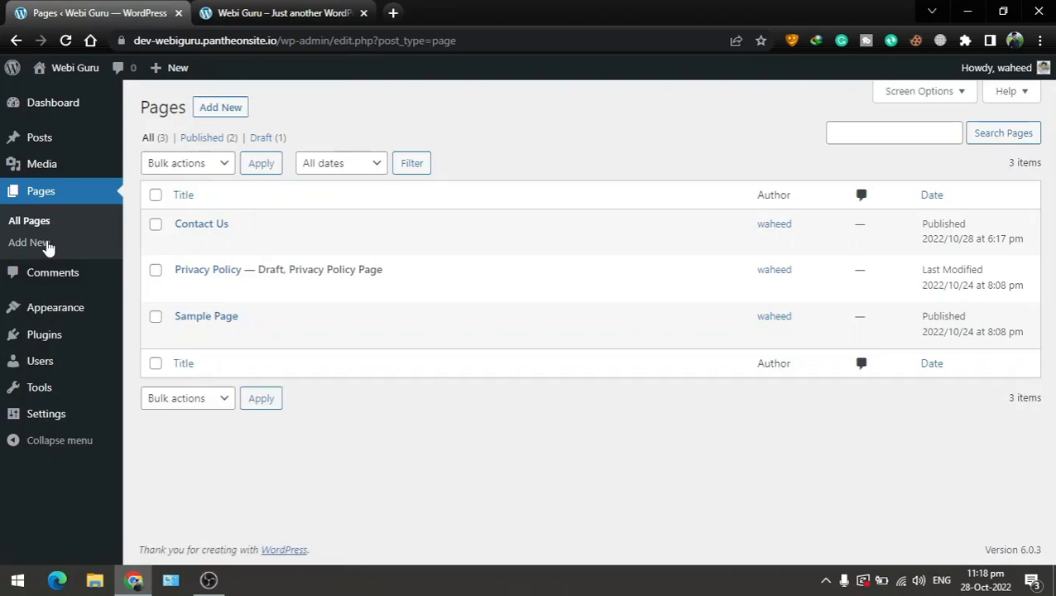
mouse_move(184, 247)
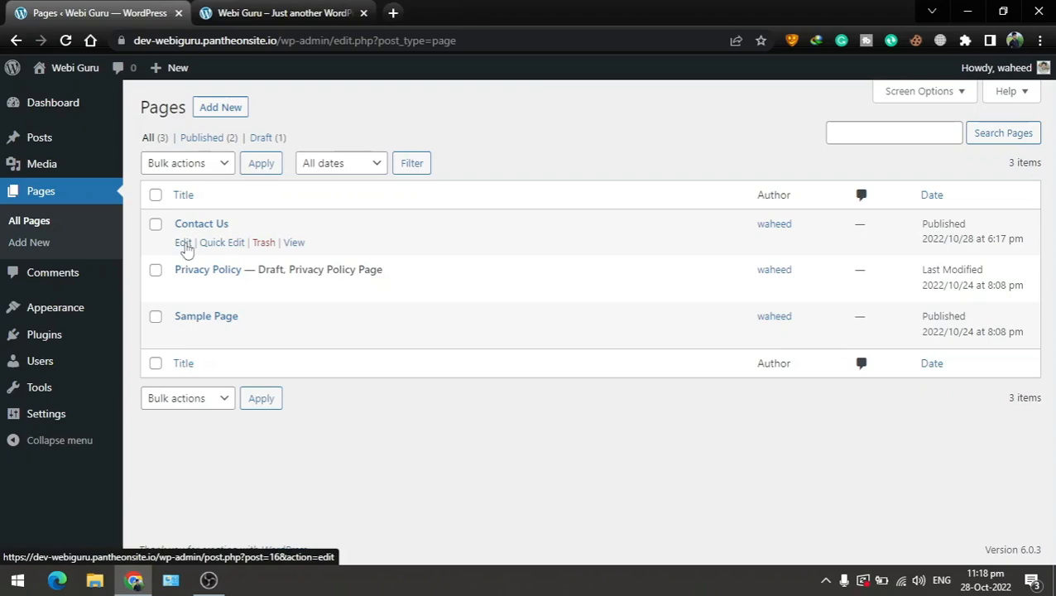
click(183, 245)
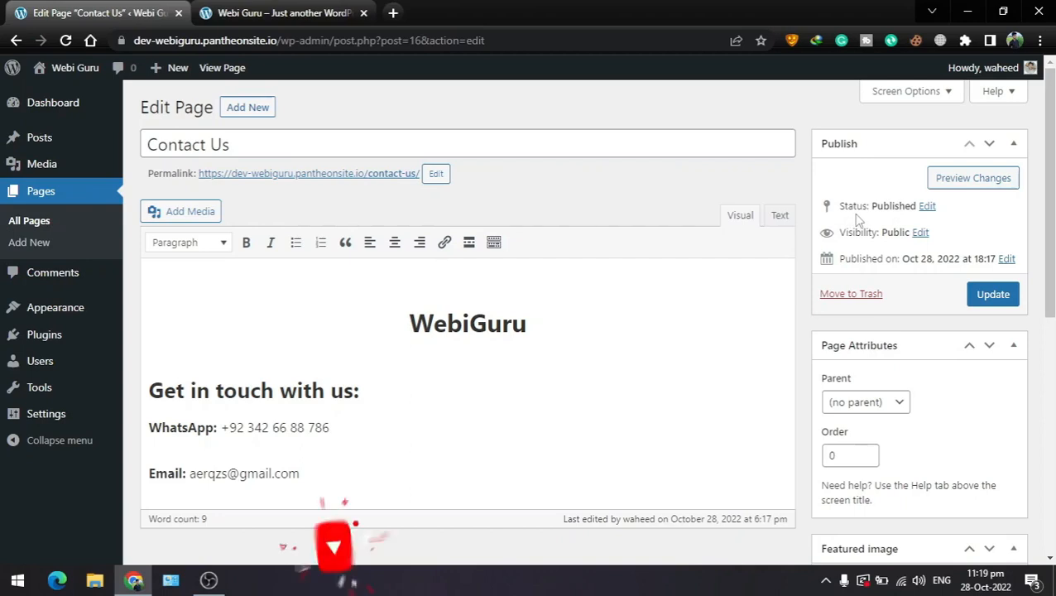
Confirm the Contact Us page's status stays Published
click(927, 206)
click(909, 231)
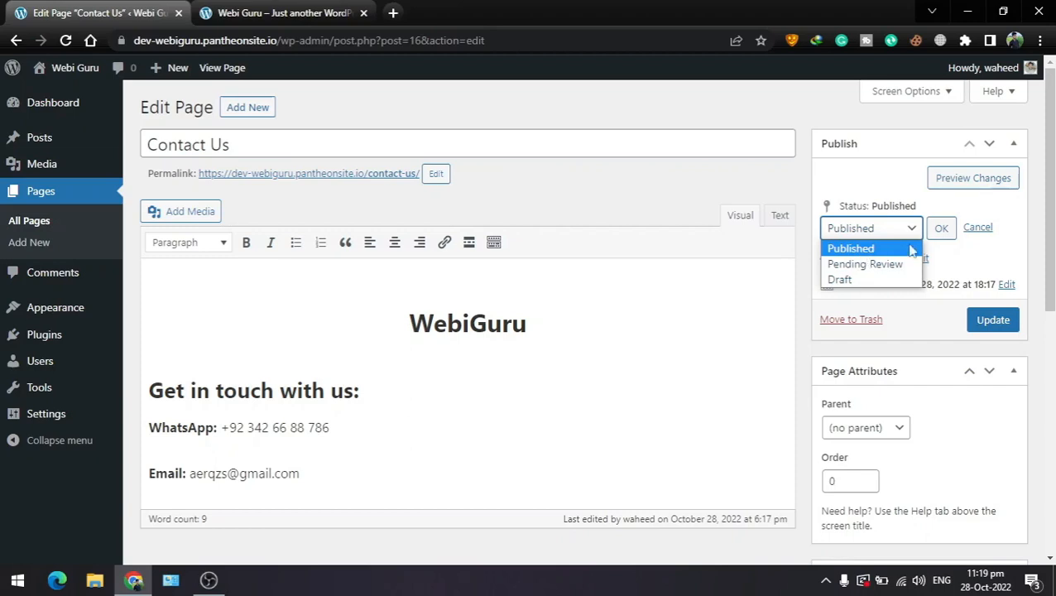
click(942, 229)
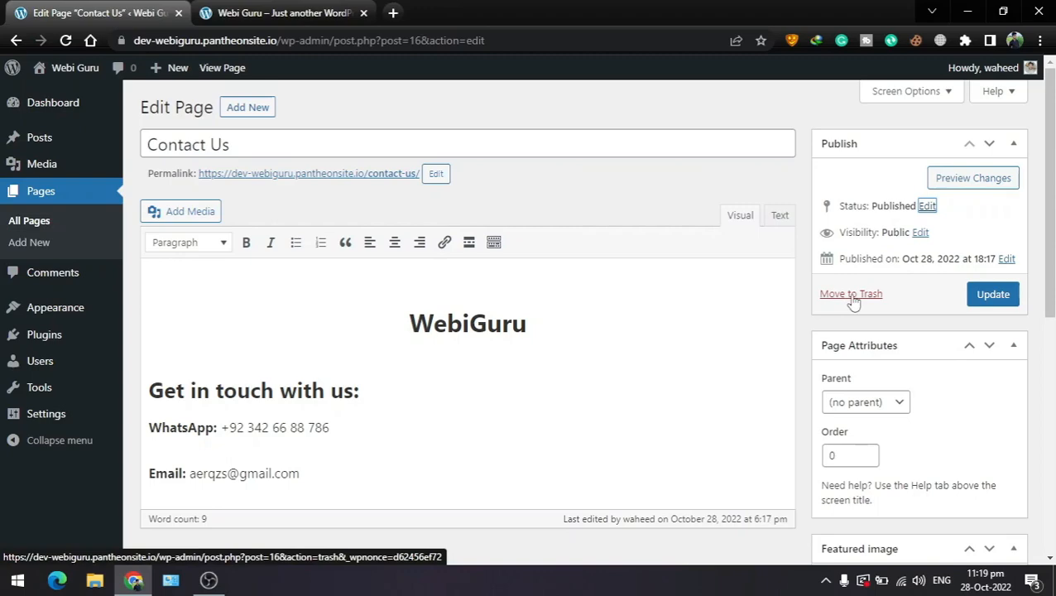
Save the Contact Us page changes and return to the All Pages list
scroll(853, 303, down, 2)
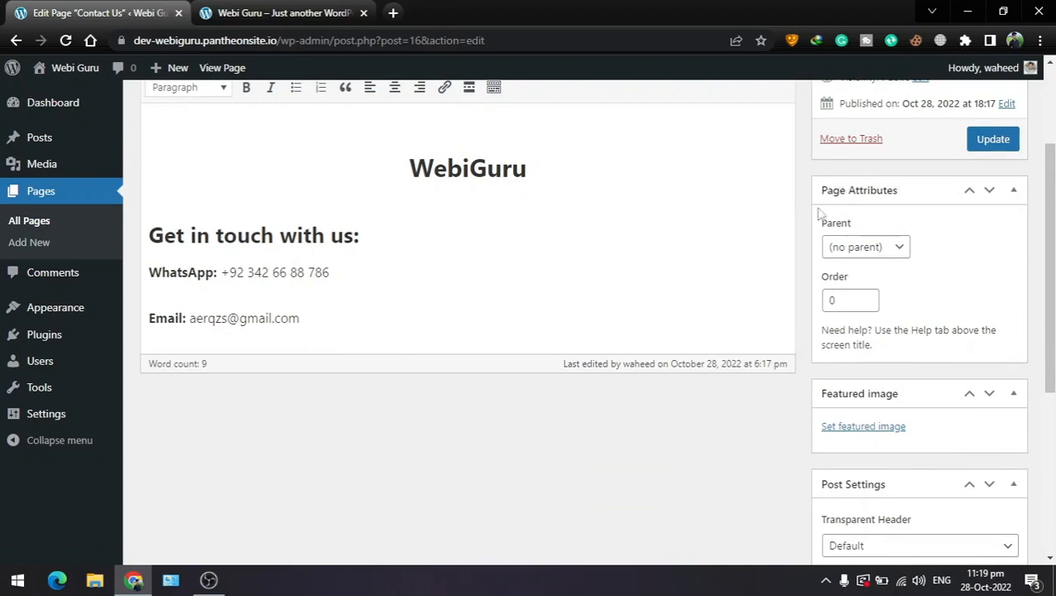
scroll(821, 225, down, 1)
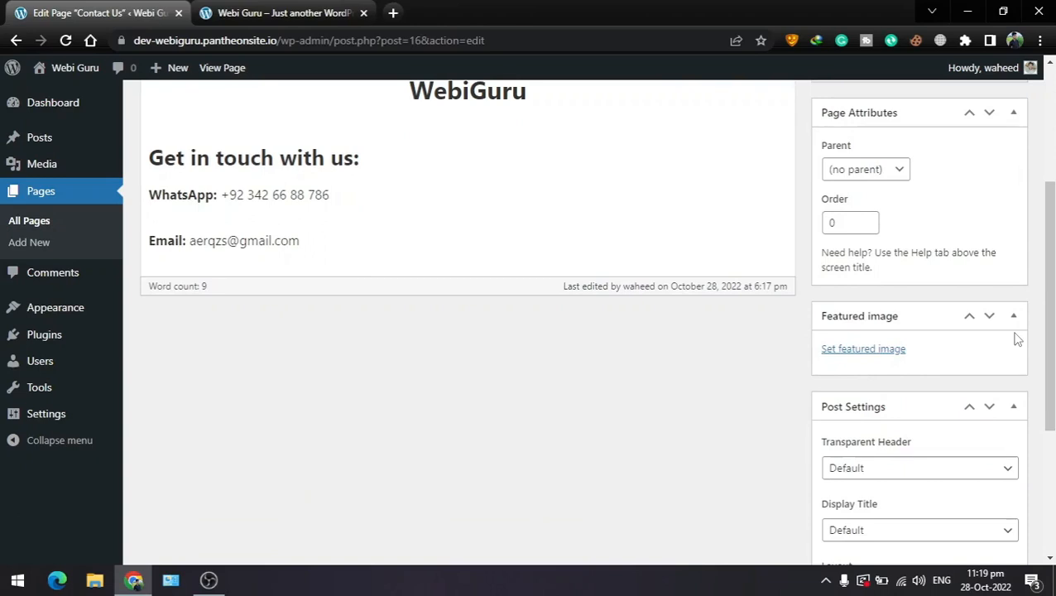
scroll(1011, 338, down, 3)
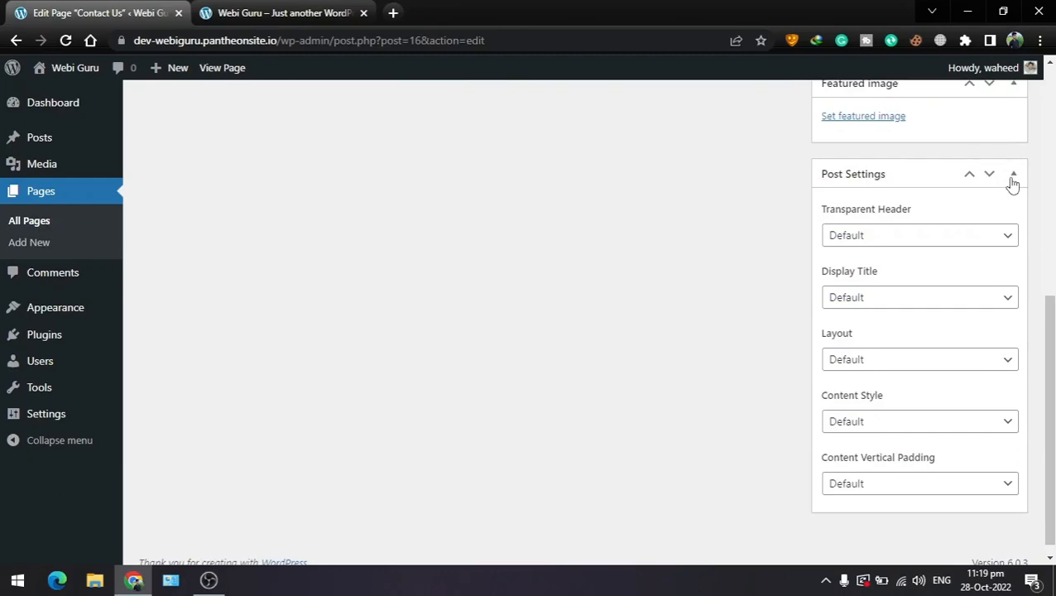
scroll(965, 406, up, 6)
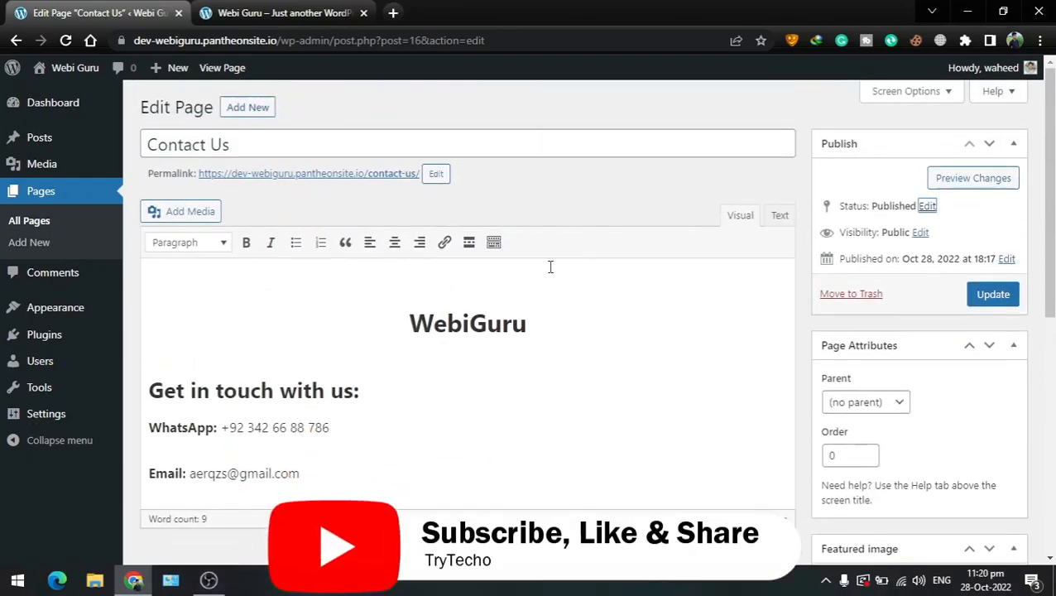
click(986, 300)
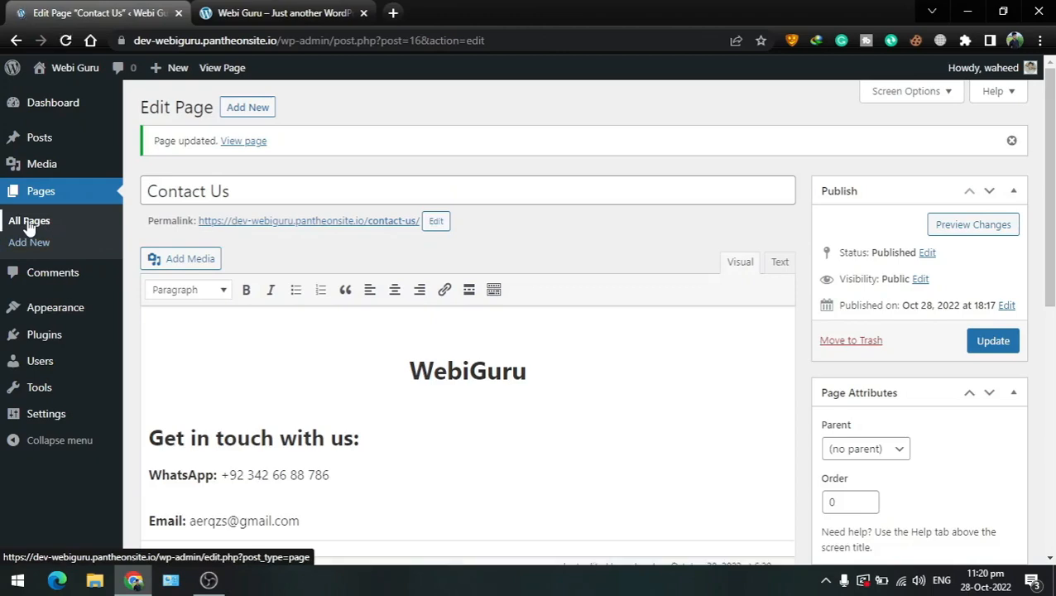
click(30, 223)
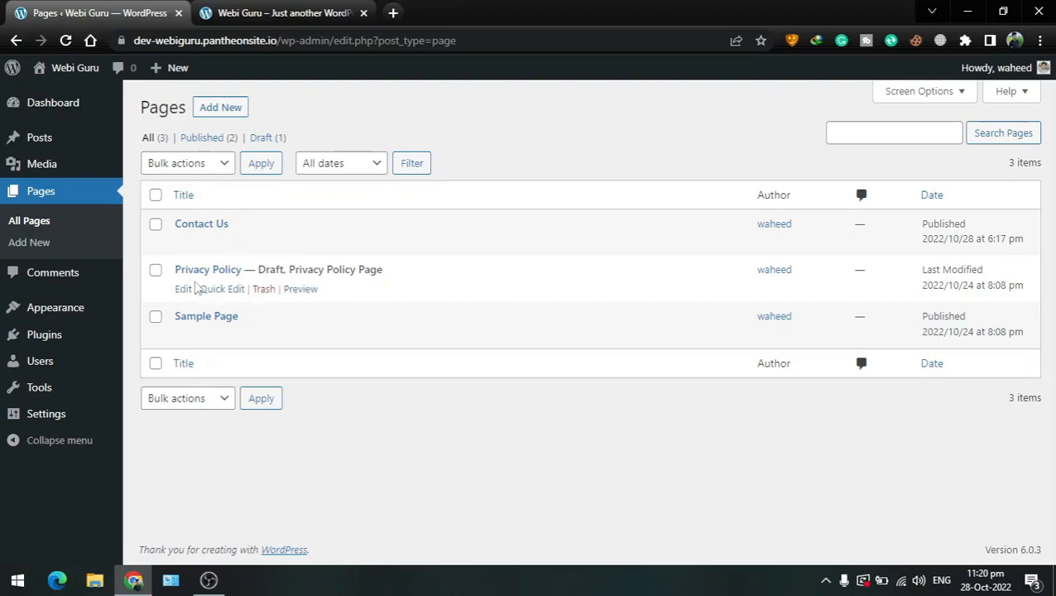
Publish the Privacy Policy page and reload the live site to check its header menu
click(185, 290)
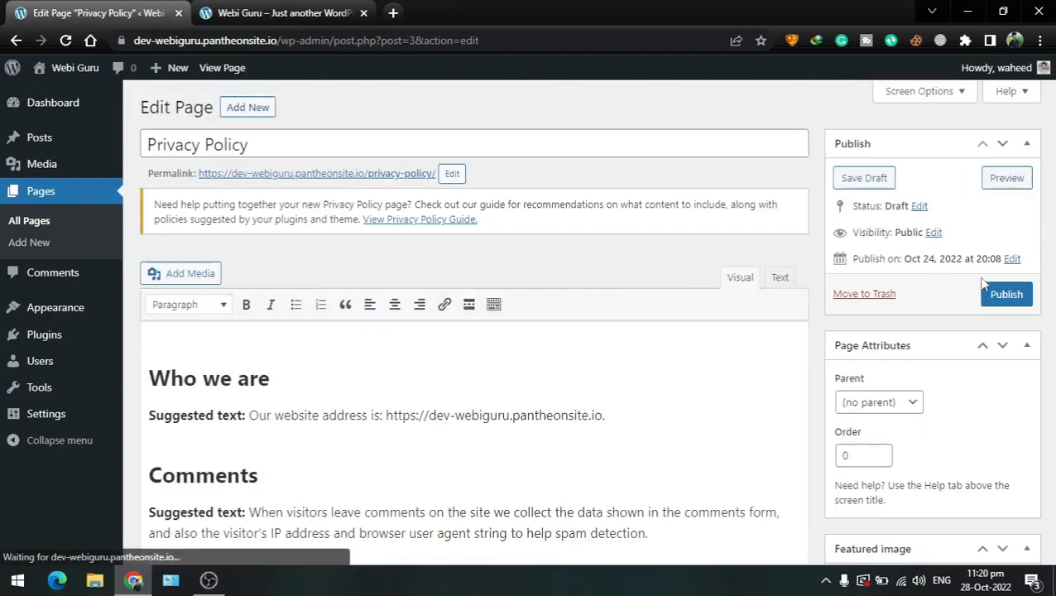
click(993, 295)
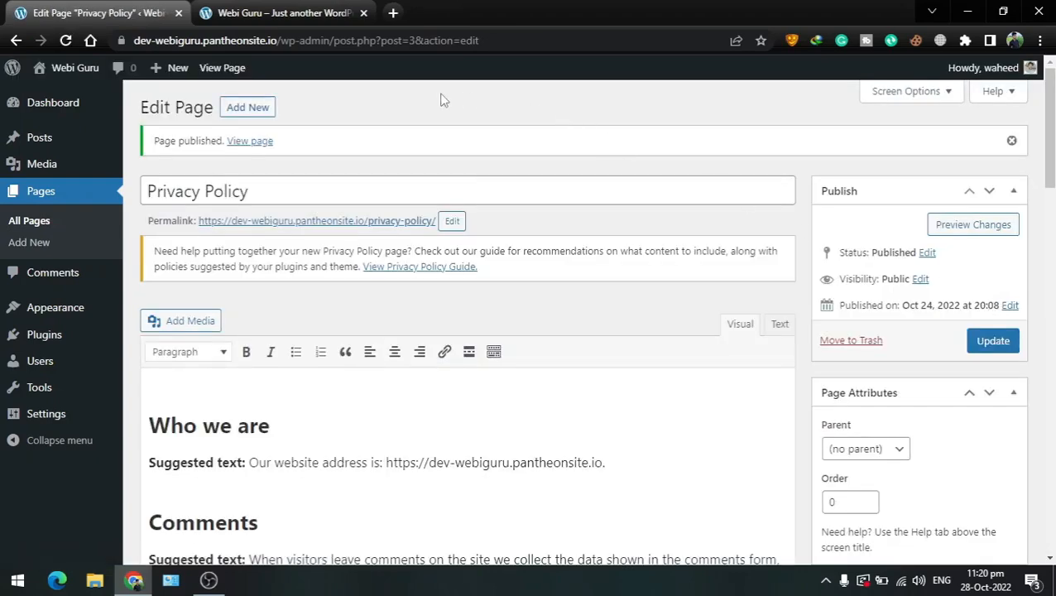
click(278, 13)
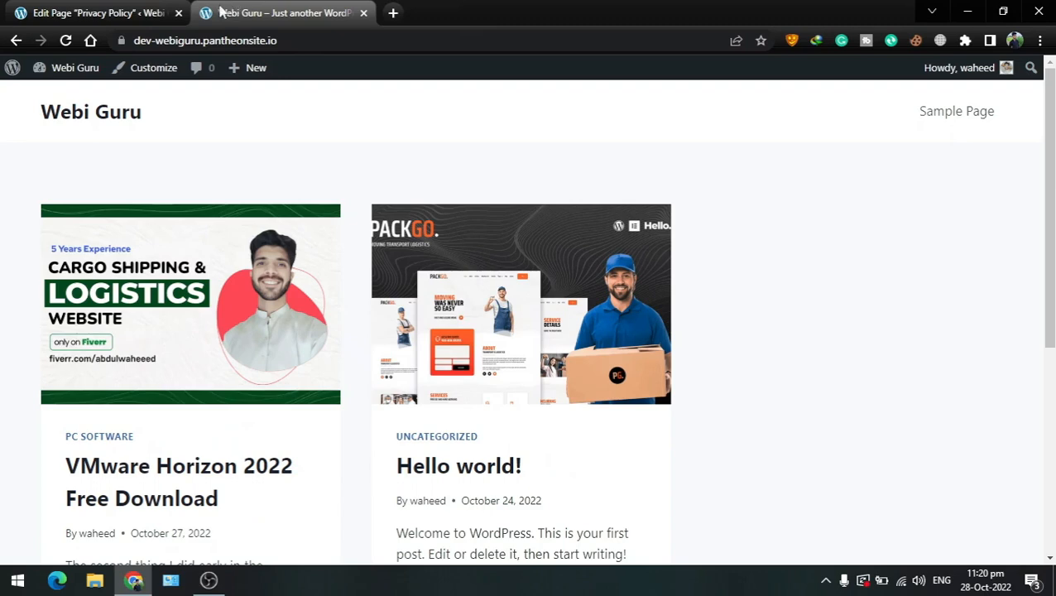
click(67, 41)
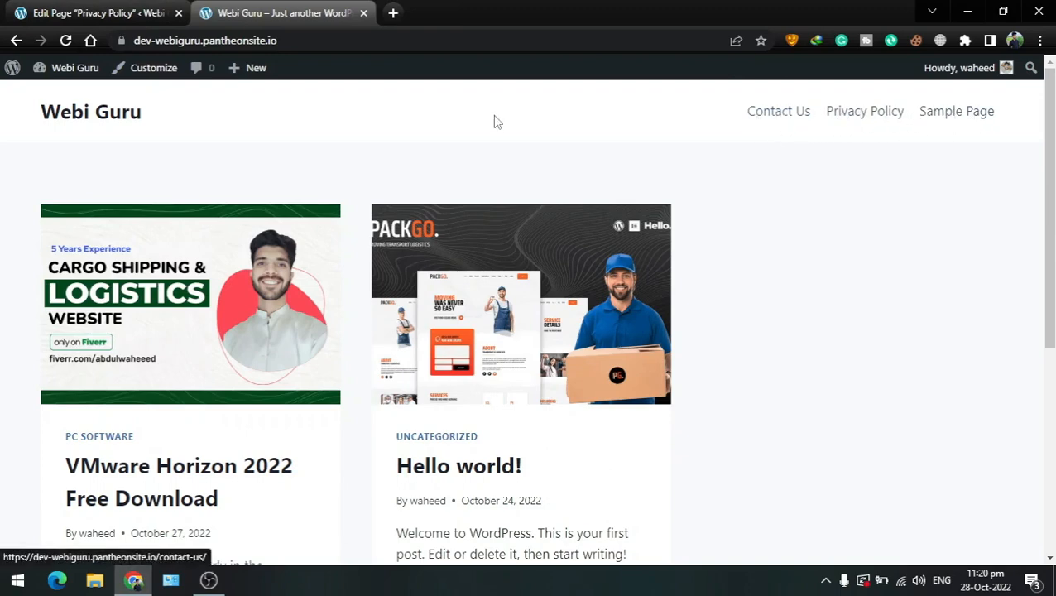
click(75, 9)
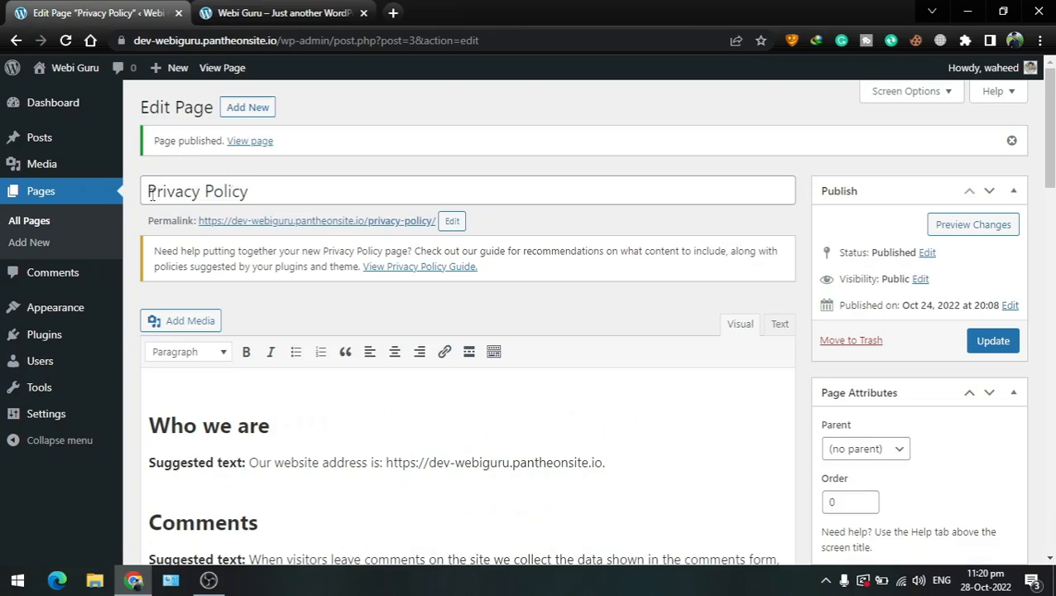
Go from All Pages to the Comments screen listing the Hello world! sample comment
click(24, 234)
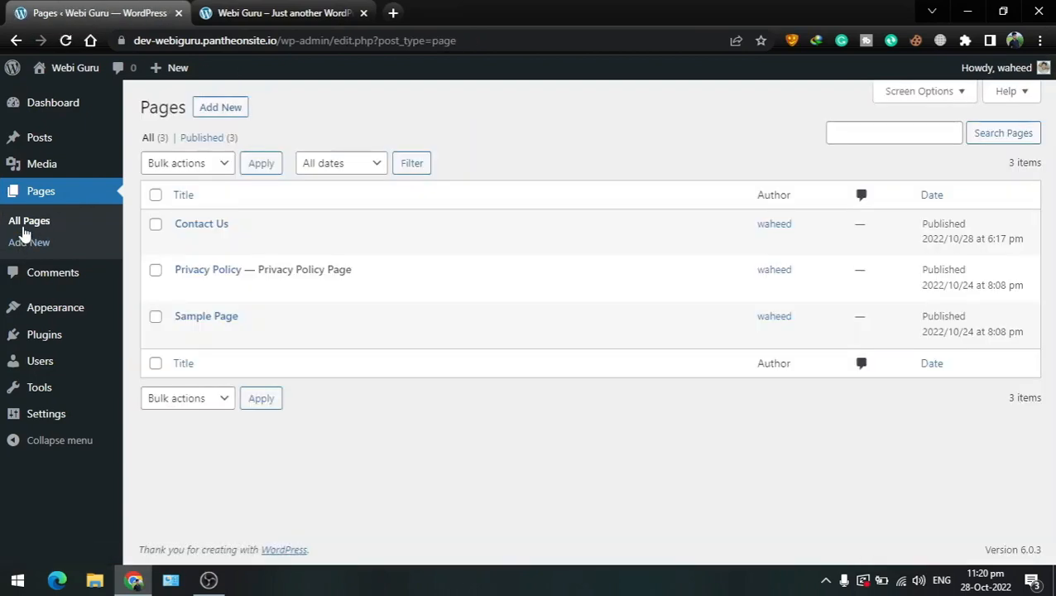
mouse_move(163, 240)
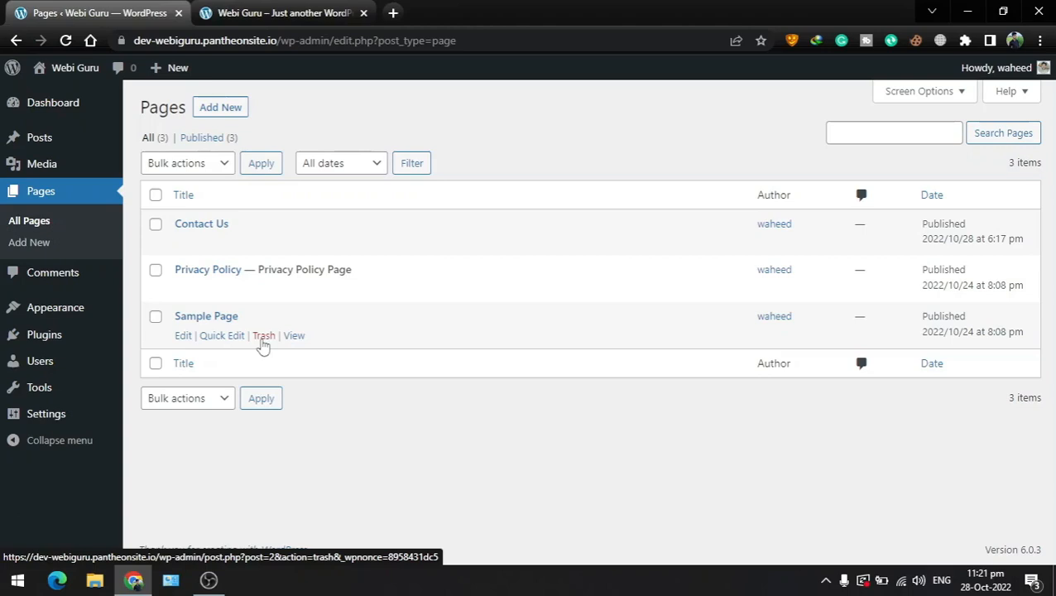
click(47, 280)
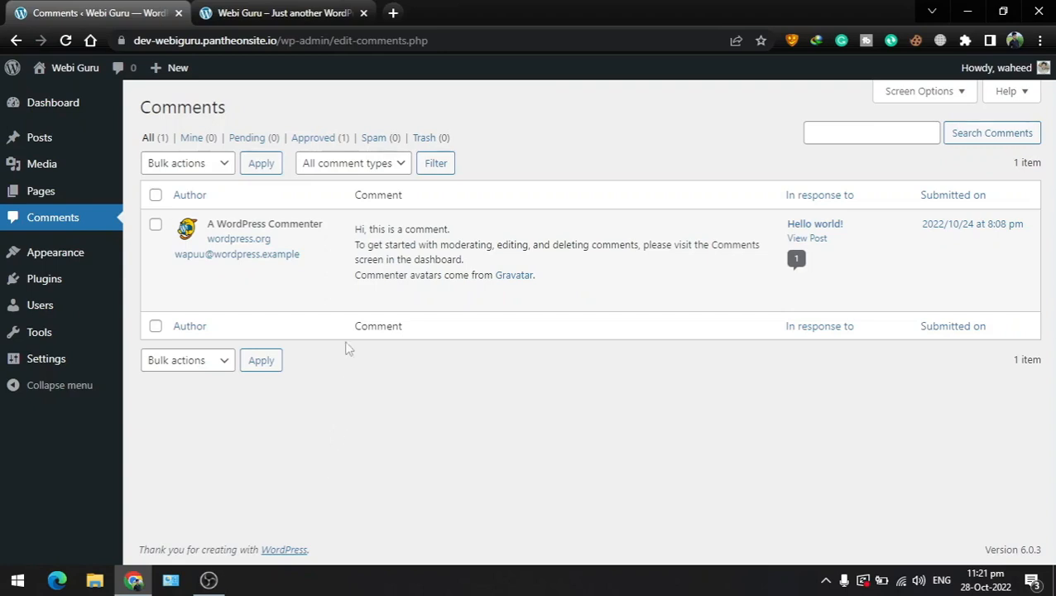
mouse_move(337, 279)
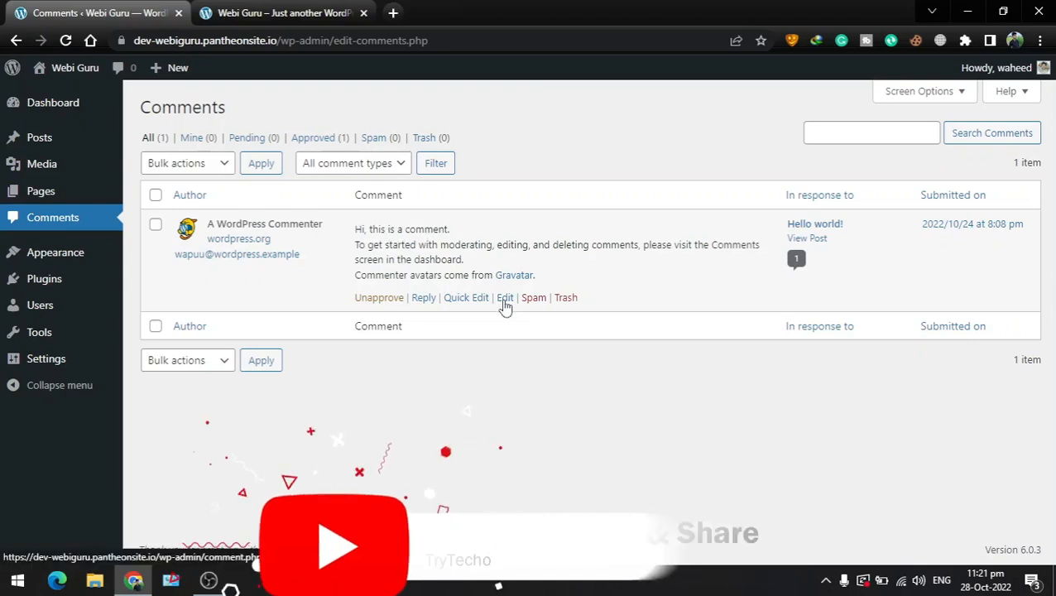
click(504, 300)
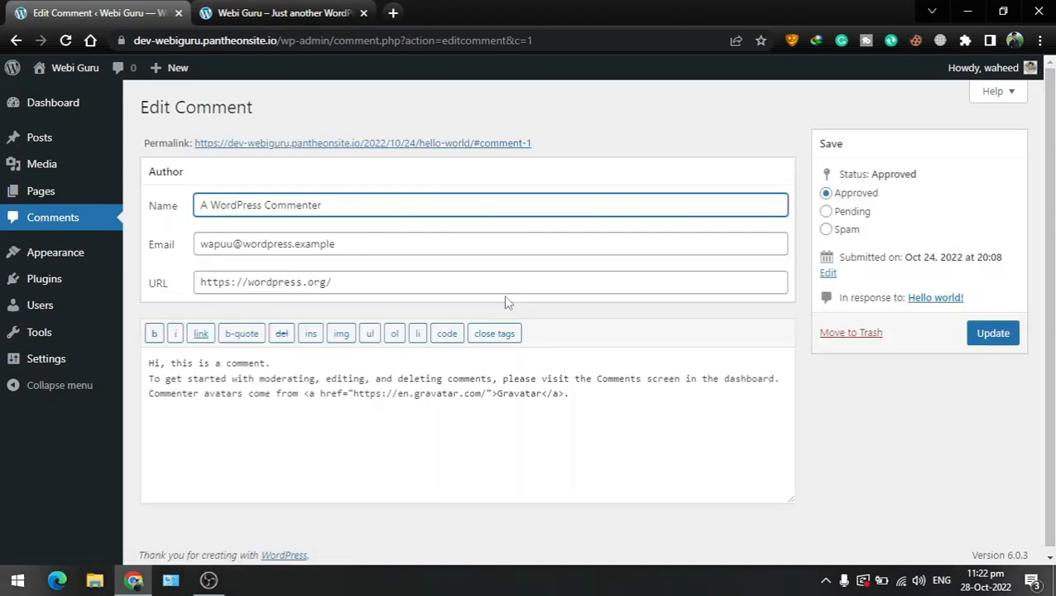
drag(242, 379, 482, 395)
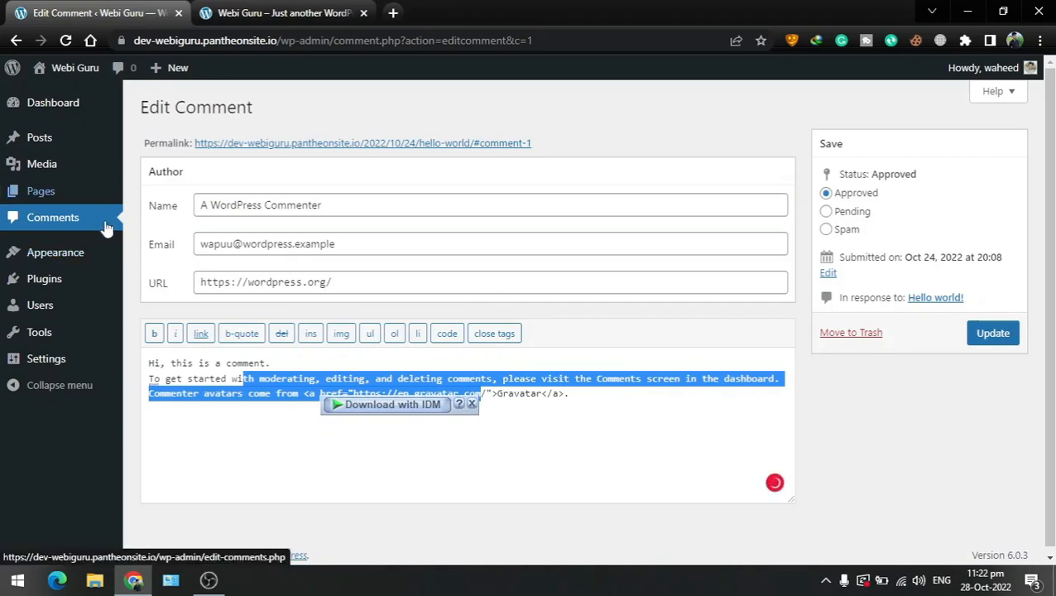
mouse_move(79, 252)
click(41, 227)
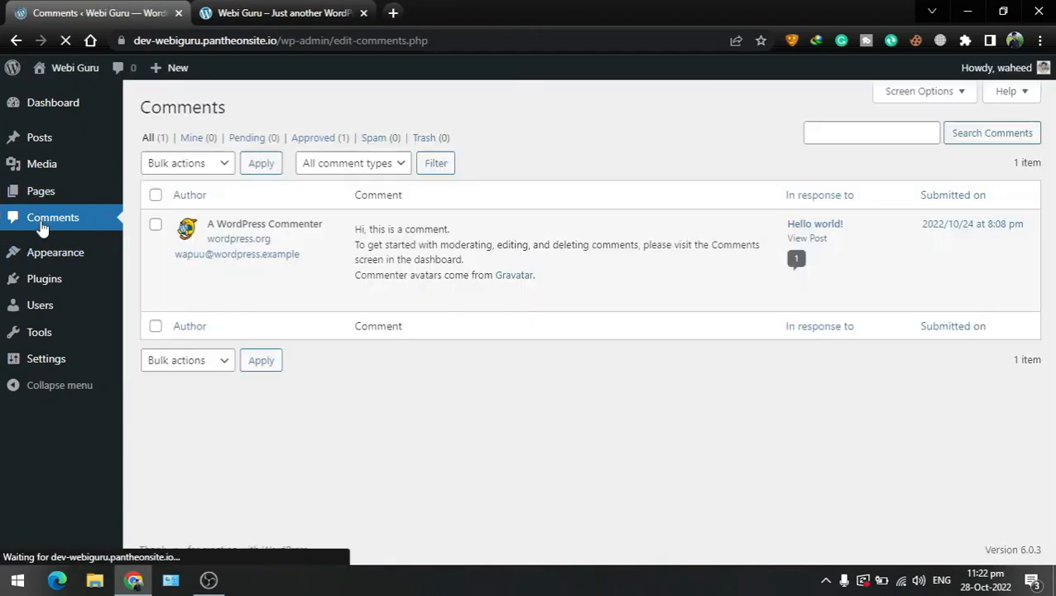
mouse_move(472, 307)
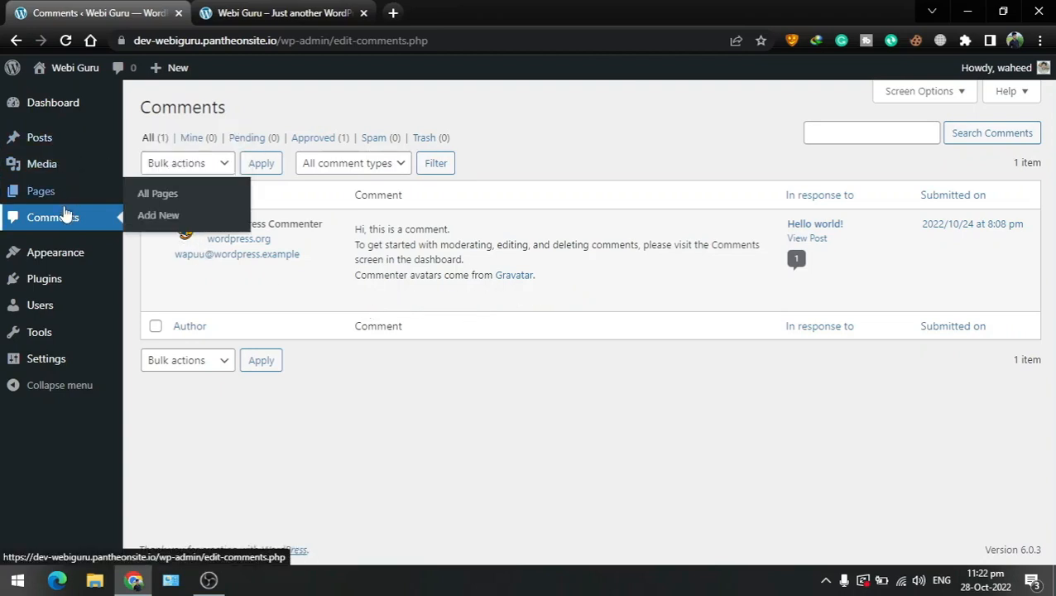
Change Sample Page's status to Draft with Quick Edit from the pages list
click(51, 194)
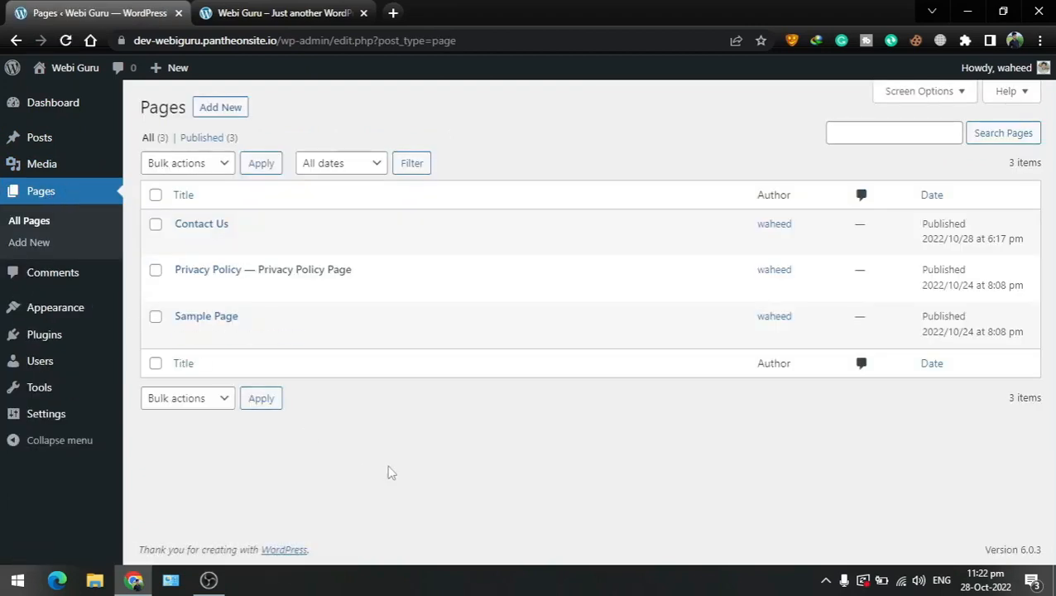
mouse_move(264, 337)
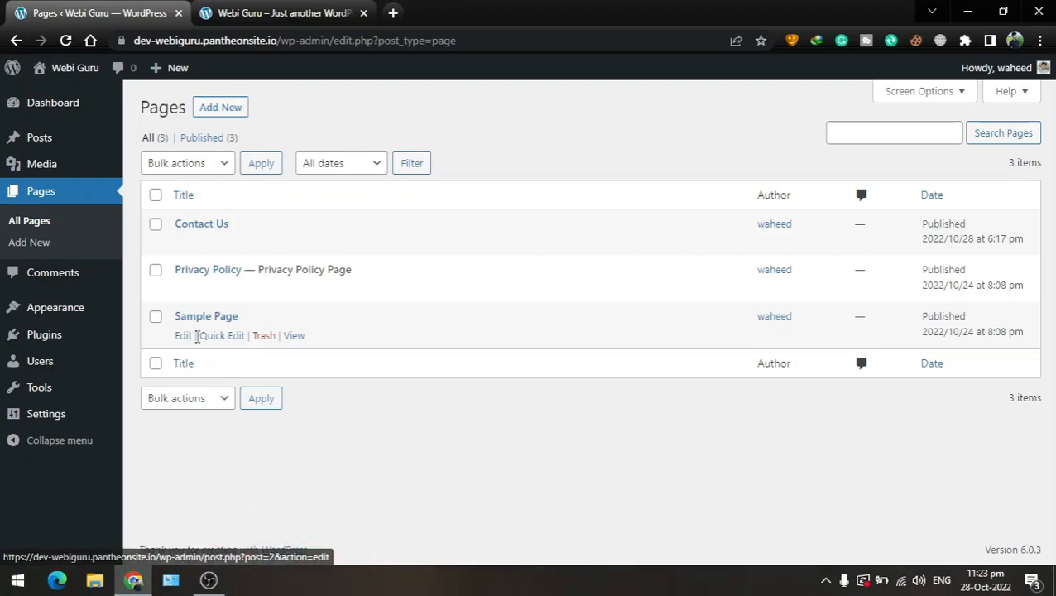
click(224, 337)
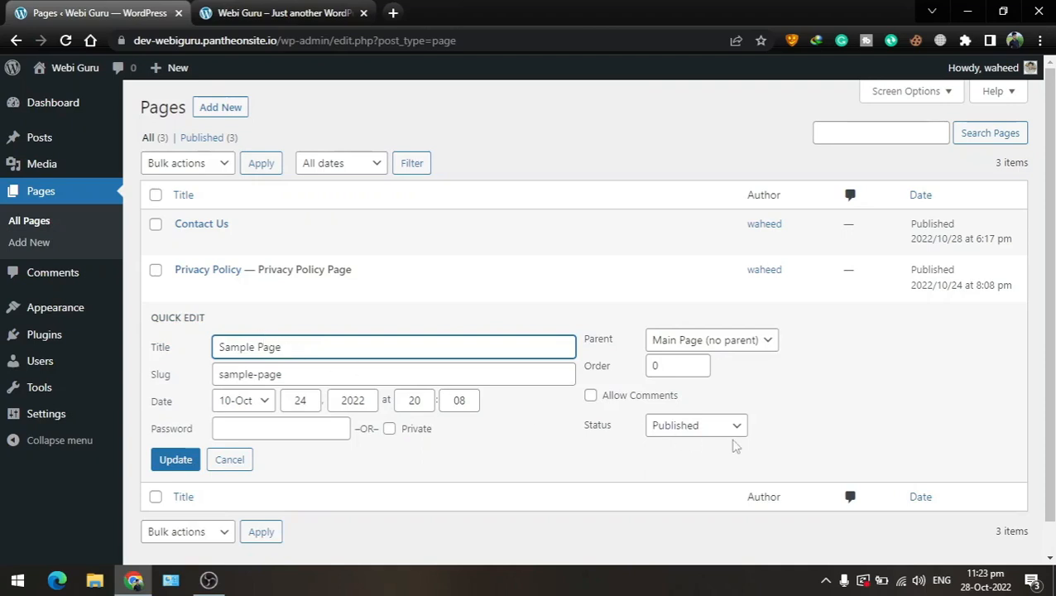
click(731, 427)
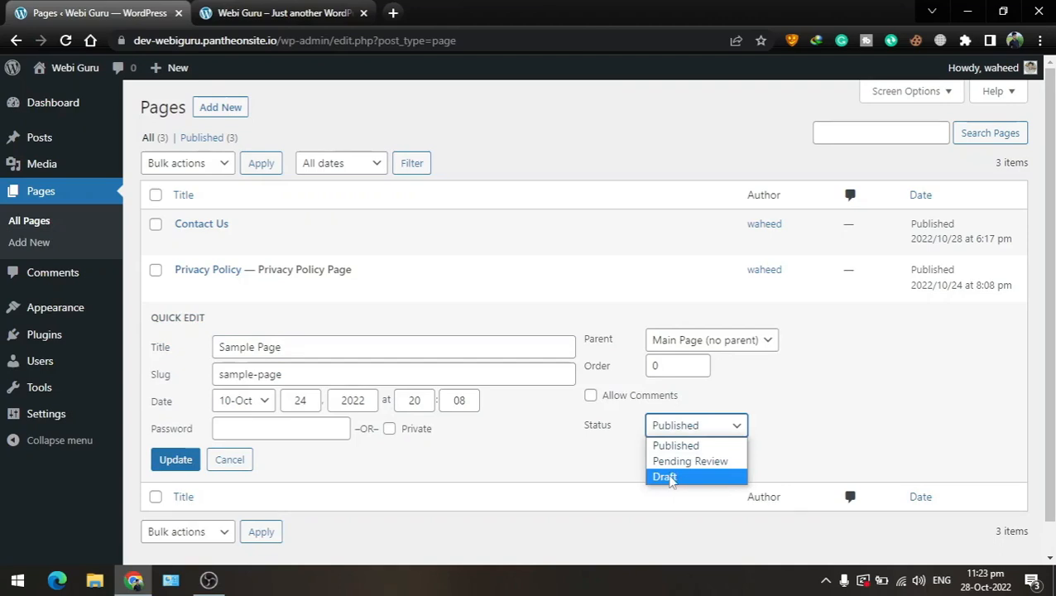
click(670, 479)
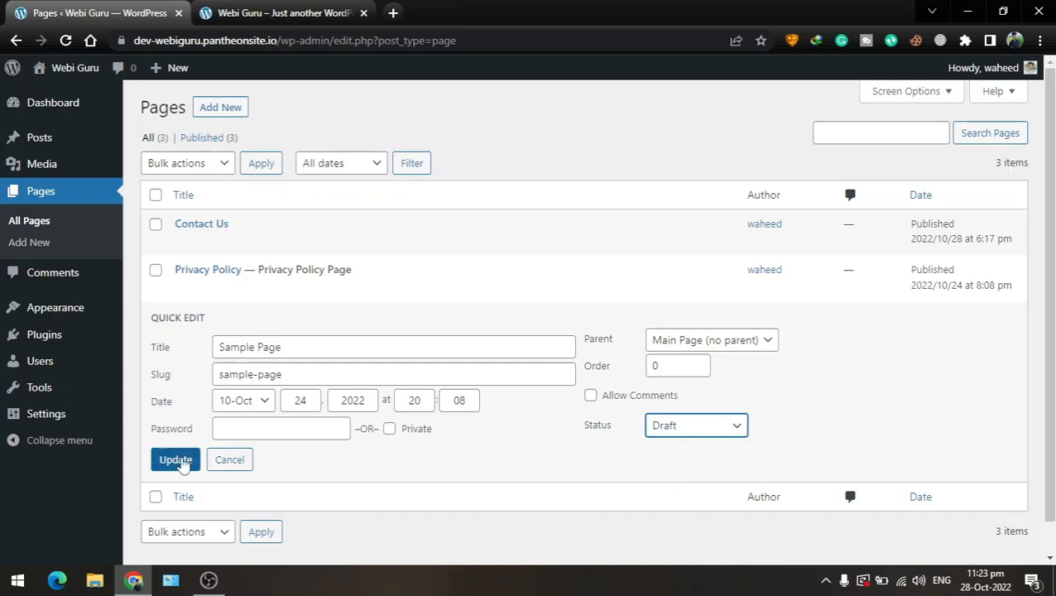
click(182, 462)
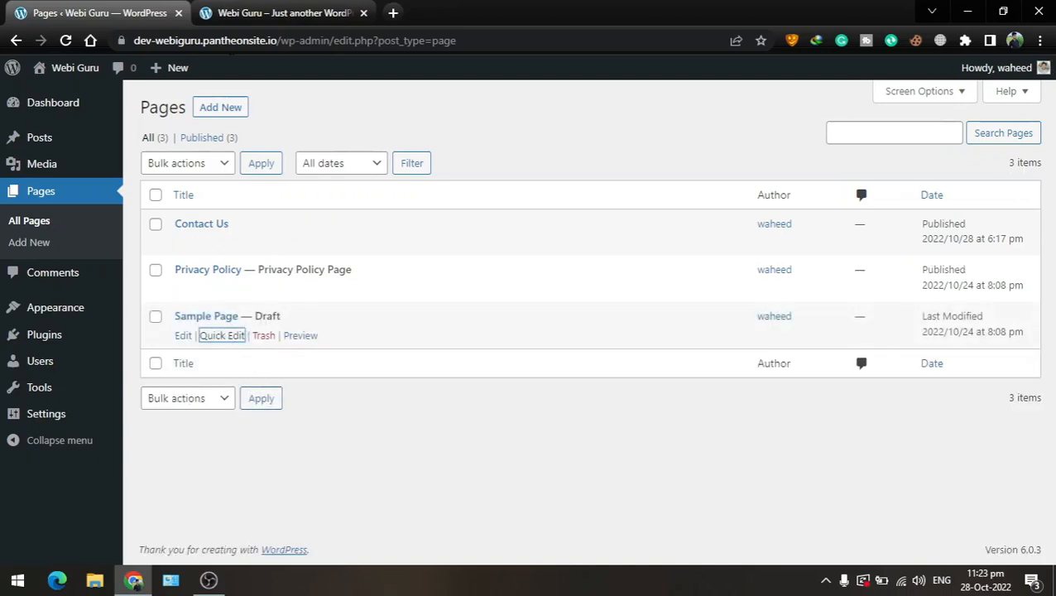
click(245, 12)
Check the reloaded live site's menu, then set Sample Page back to Published via Quick Edit
click(66, 40)
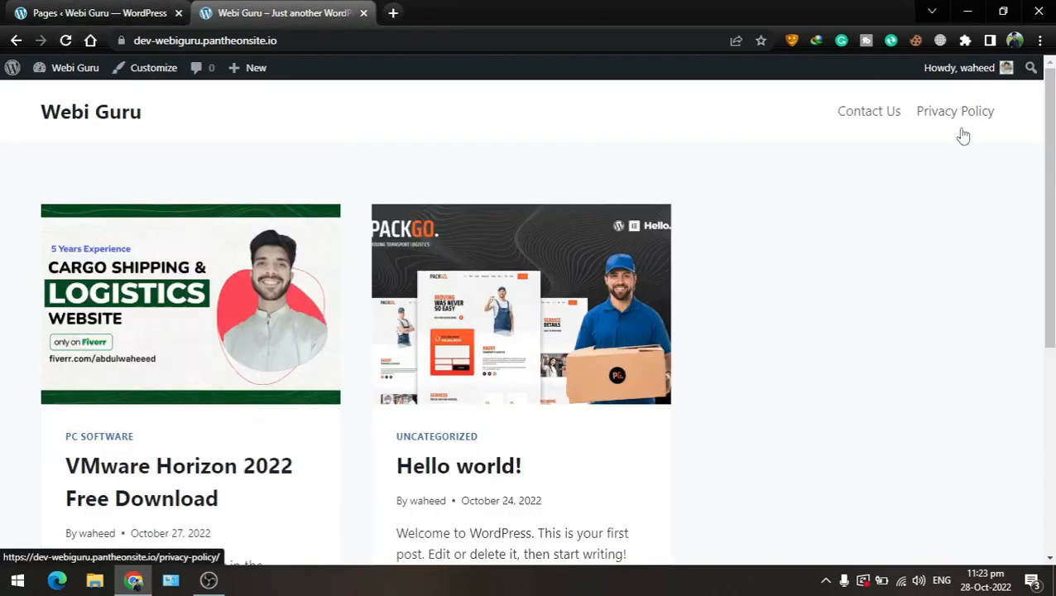
click(80, 8)
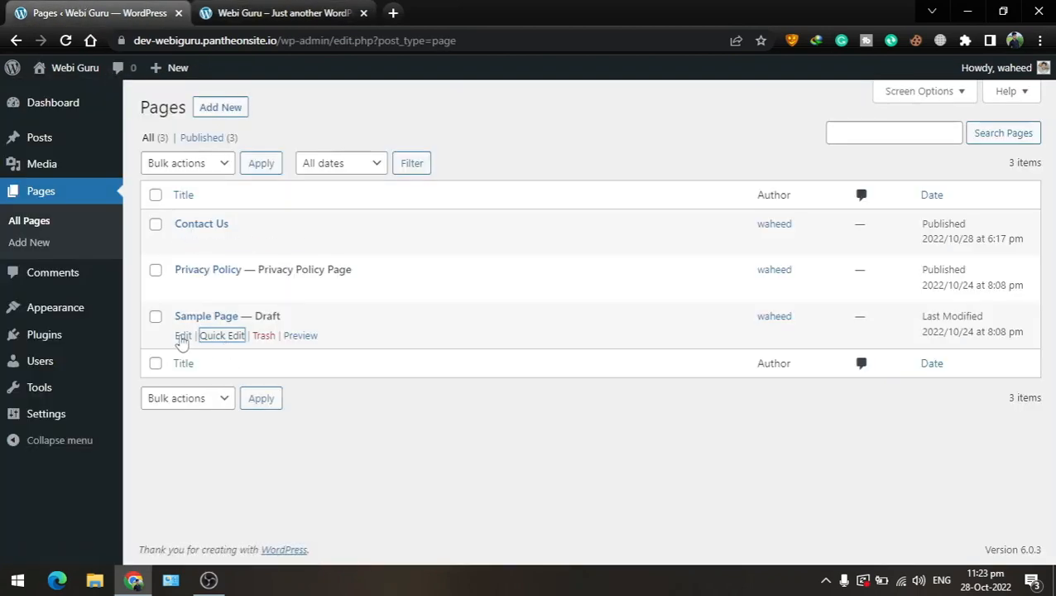
click(215, 338)
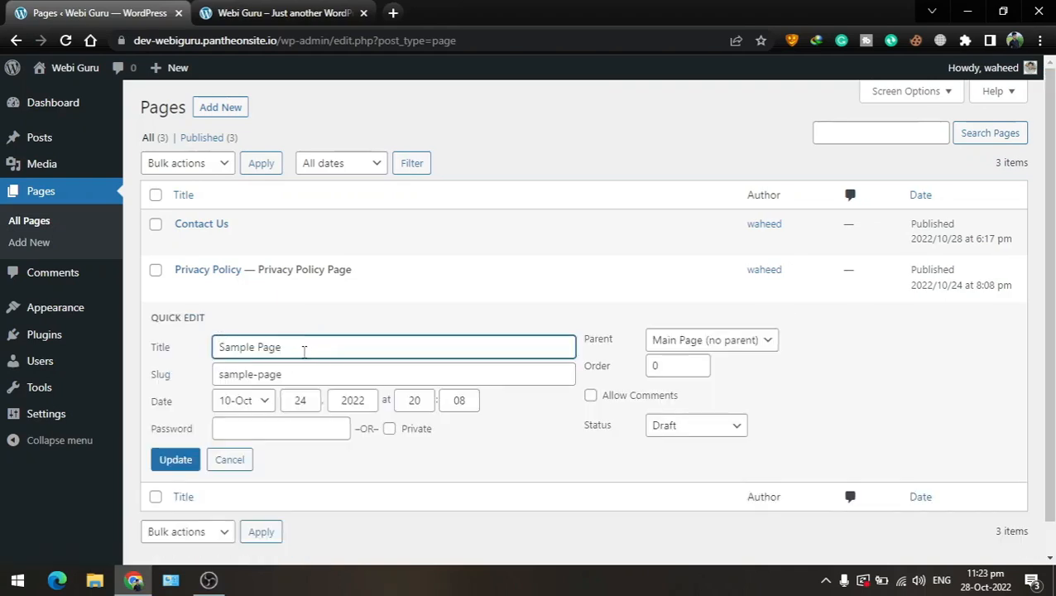
click(713, 427)
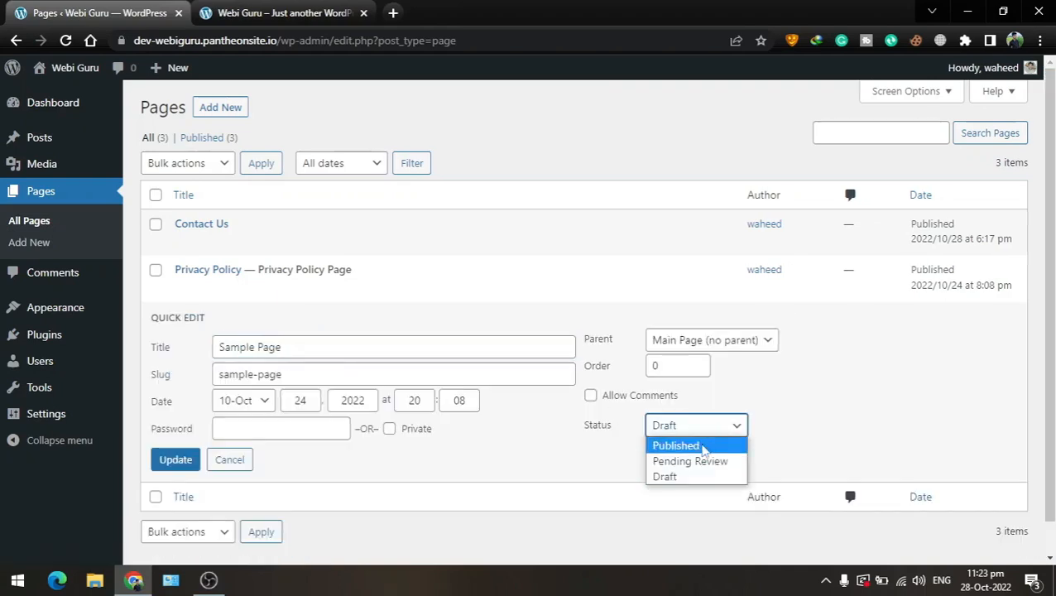
click(690, 447)
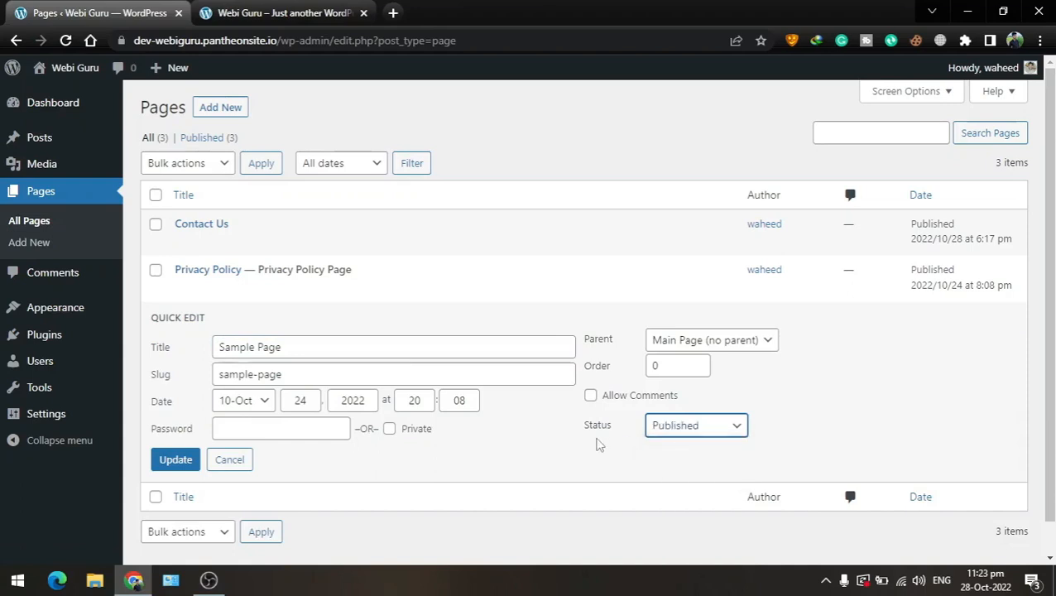
click(182, 457)
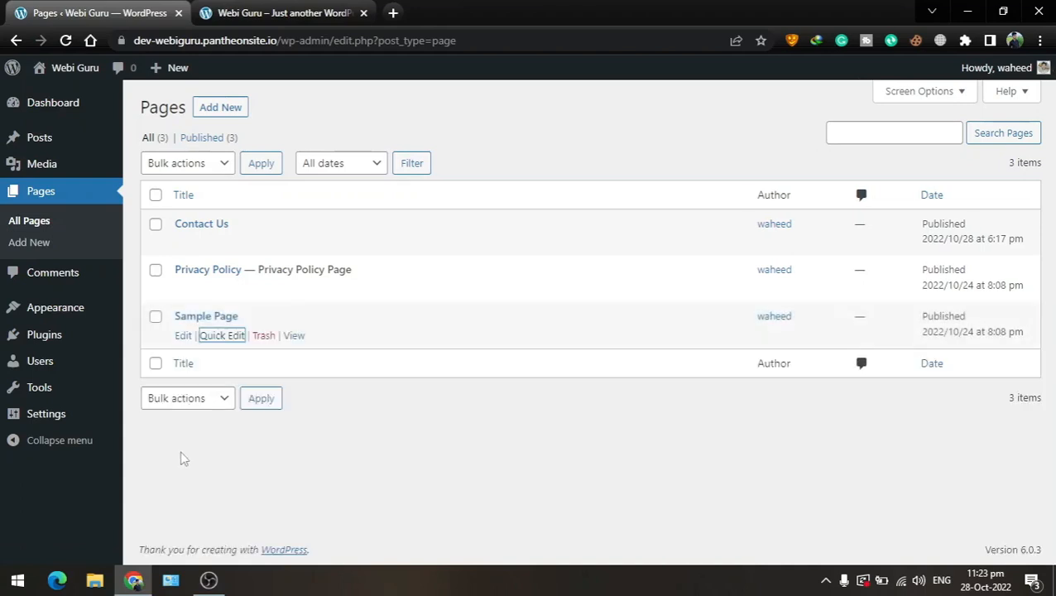